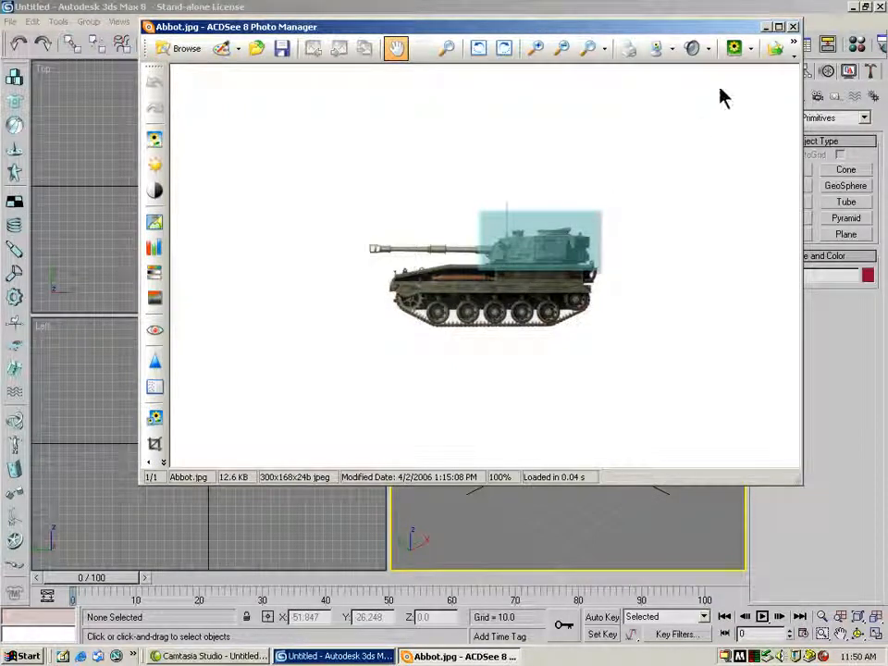
# Step: Minimise the tank reference image and draw a box in the Top viewport, about 155 long, 204 wide and 70 high
pyautogui.click(767, 28)
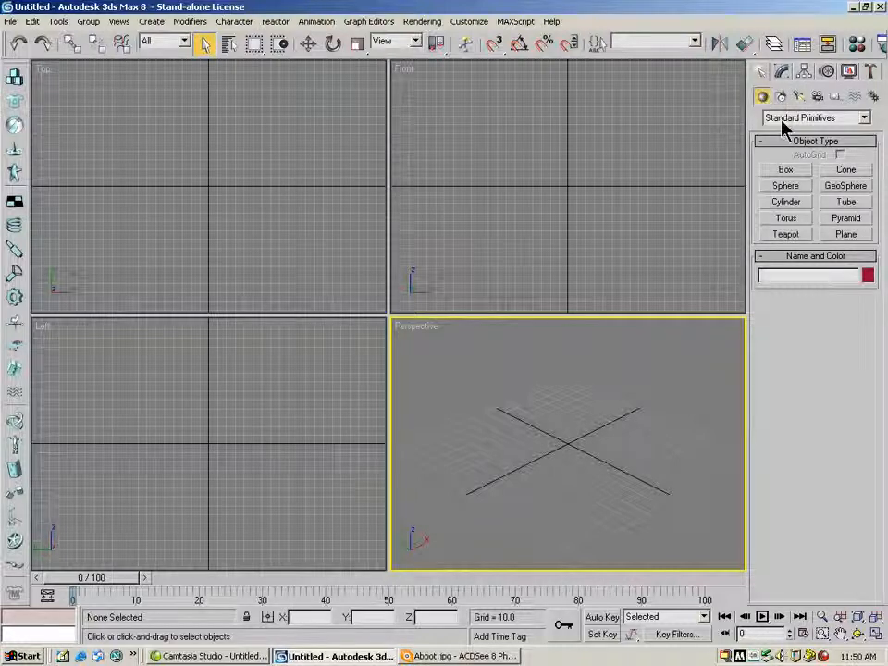
pyautogui.click(787, 172)
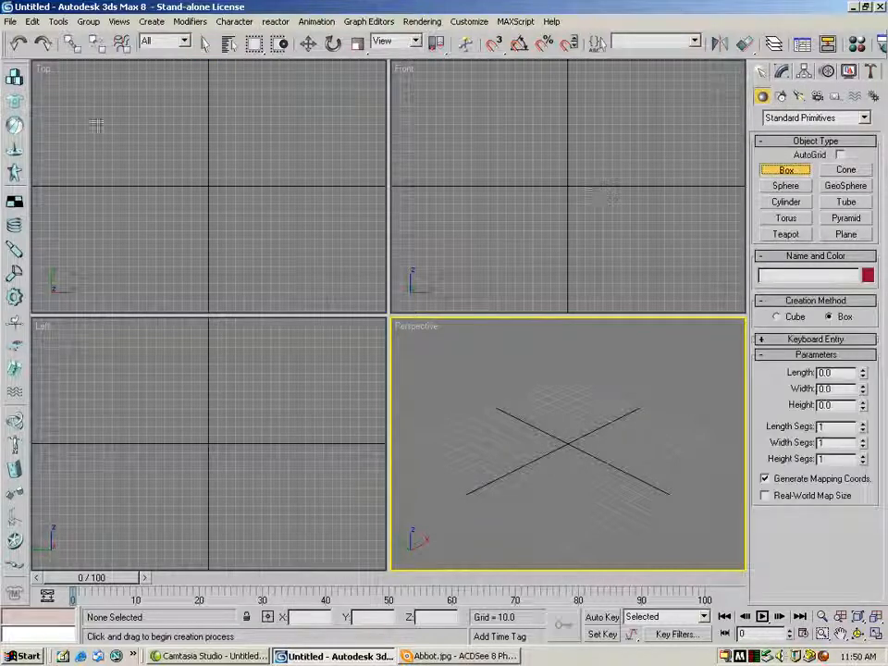
pyautogui.moveTo(126, 118); pyautogui.dragTo(307, 255)
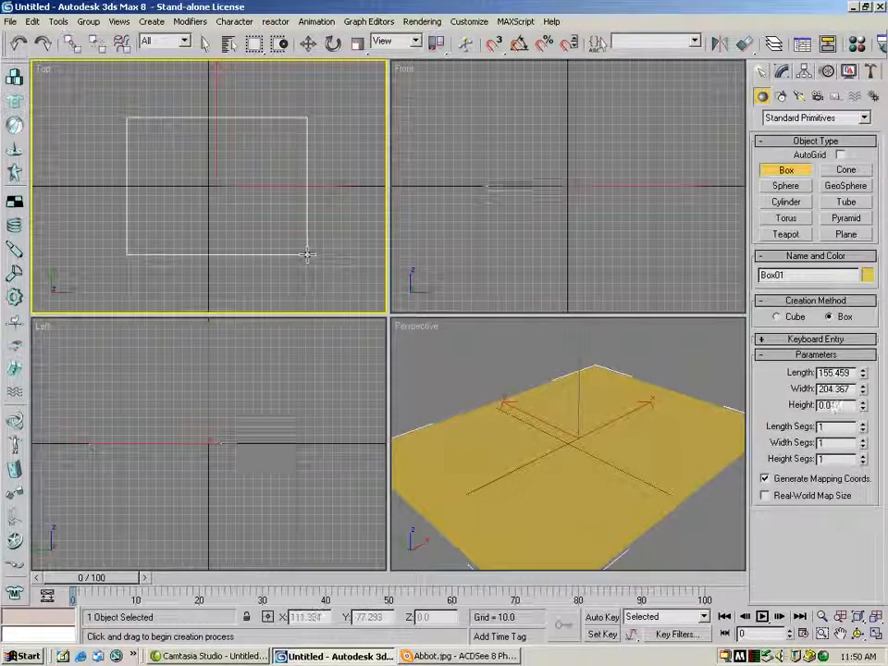
pyautogui.click(306, 193)
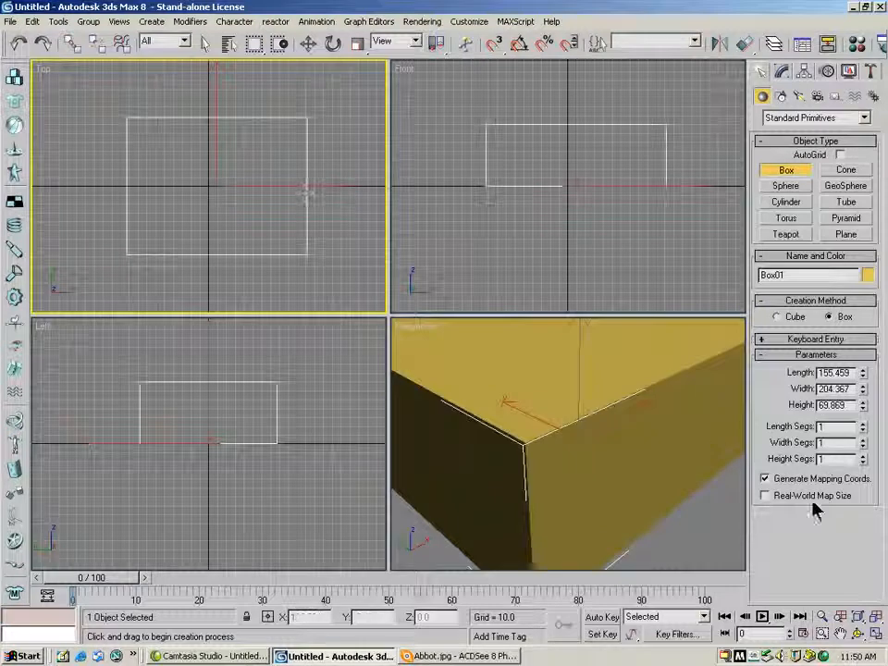
pyautogui.click(874, 616)
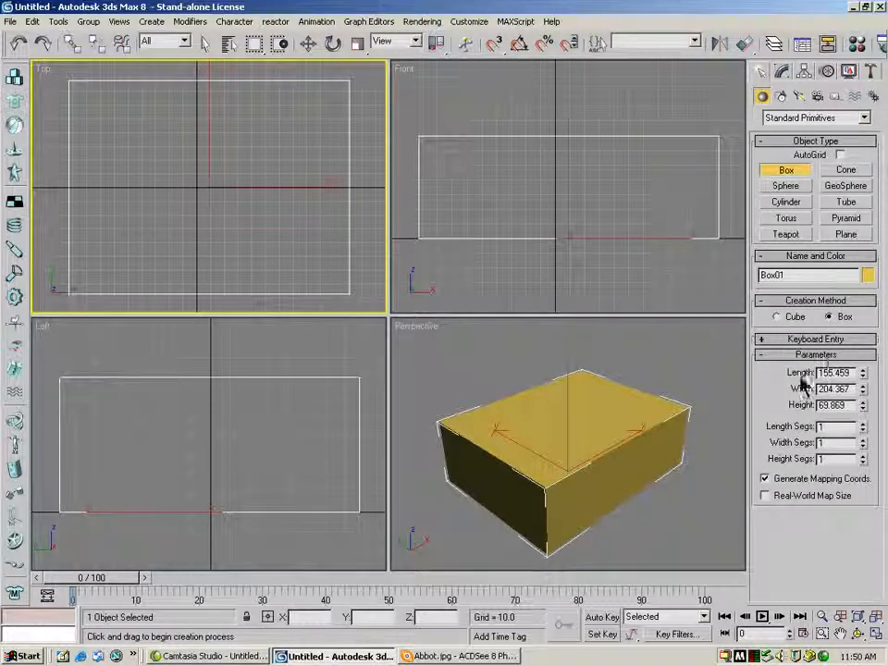
pyautogui.click(673, 333)
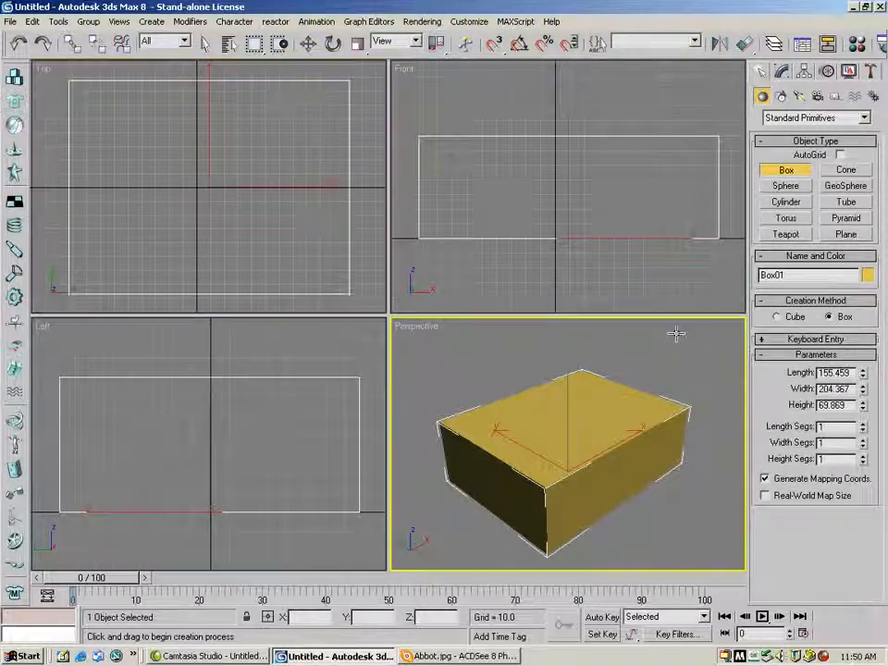
pyautogui.click(640, 278)
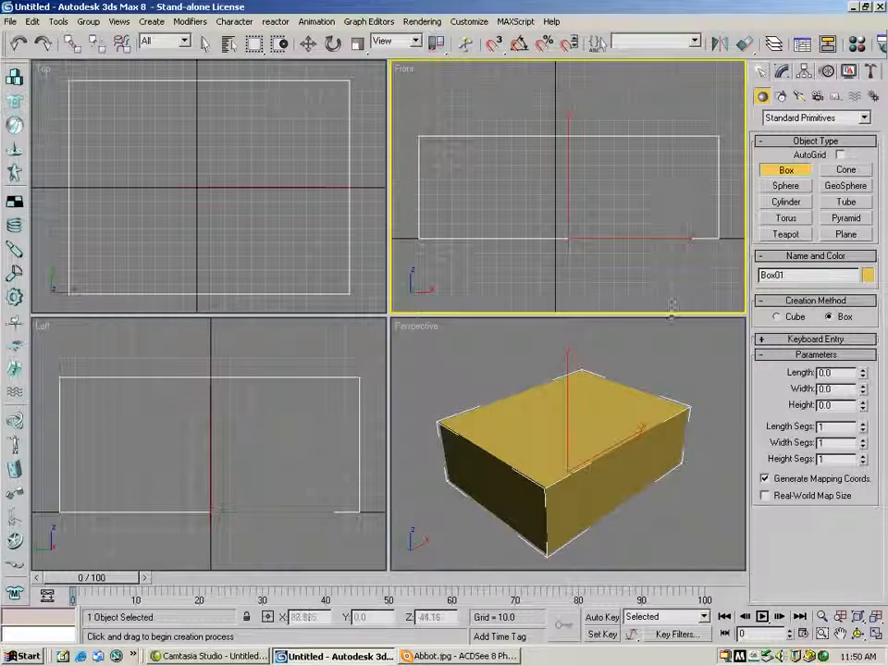
pyautogui.click(686, 344)
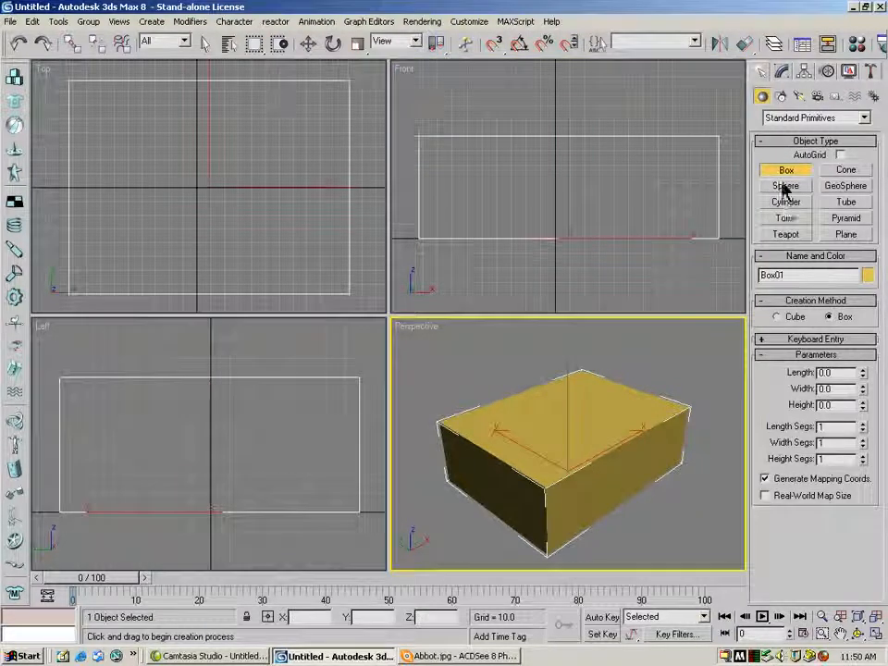
pyautogui.click(782, 73)
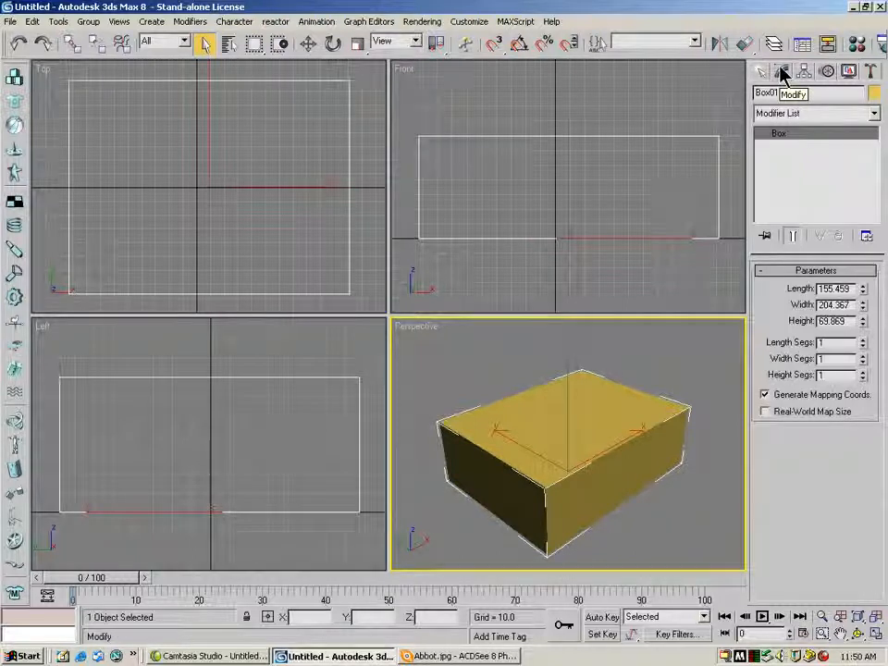
pyautogui.click(762, 73)
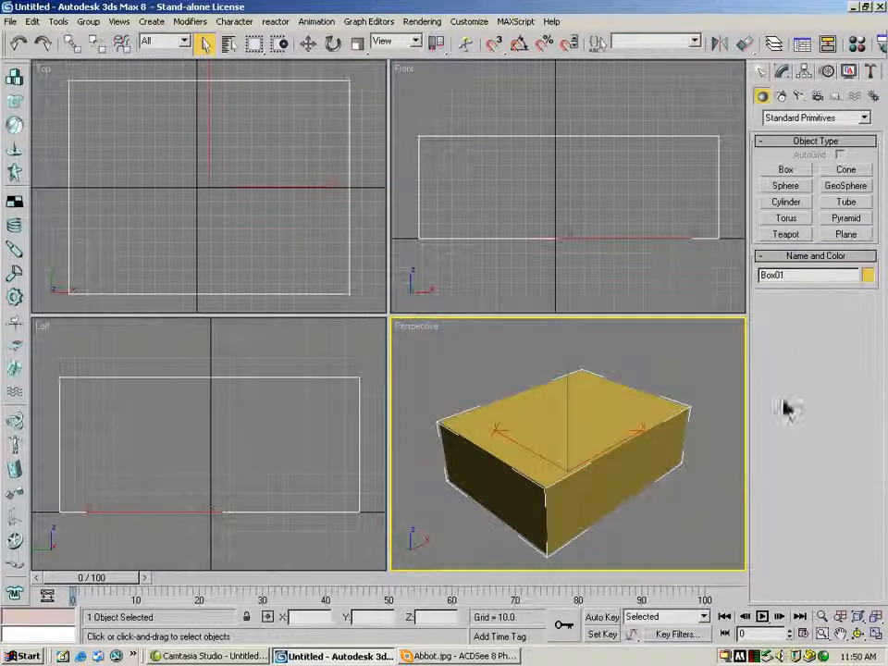
# Step: Set the box's length, width and height segments to 3 each and show edged faces in the Perspective viewport
pyautogui.click(780, 73)
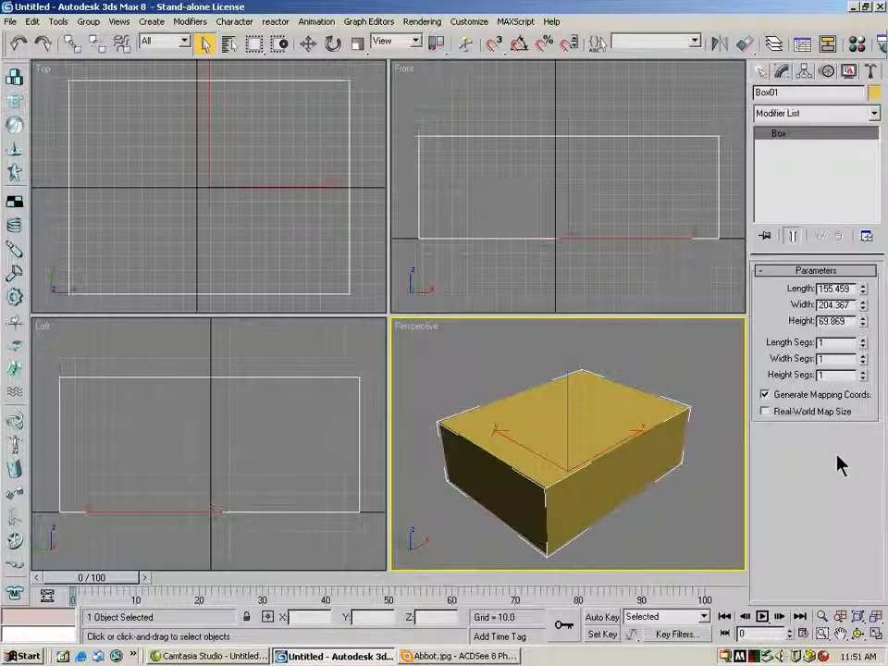
pyautogui.click(862, 341)
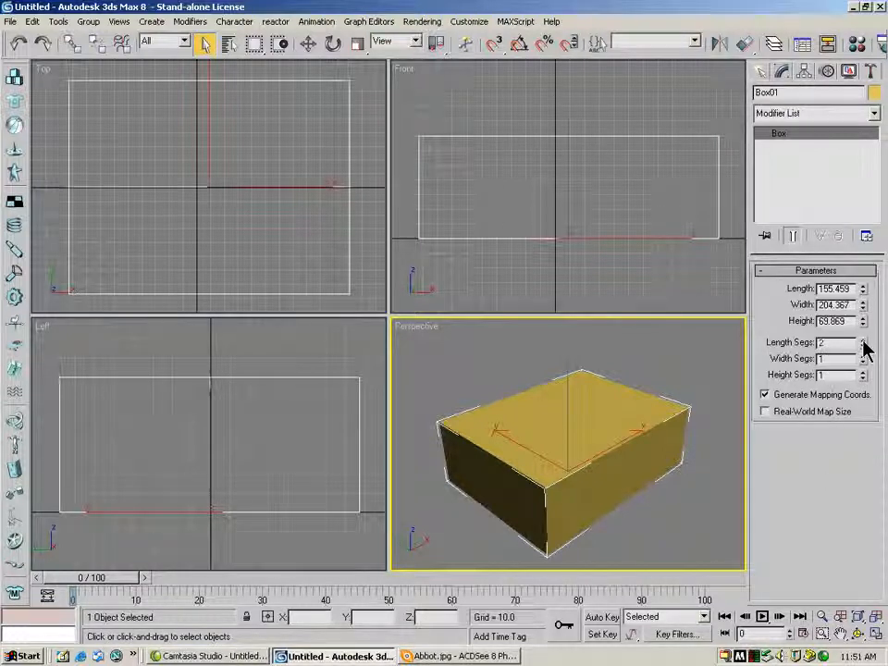
pyautogui.click(862, 341)
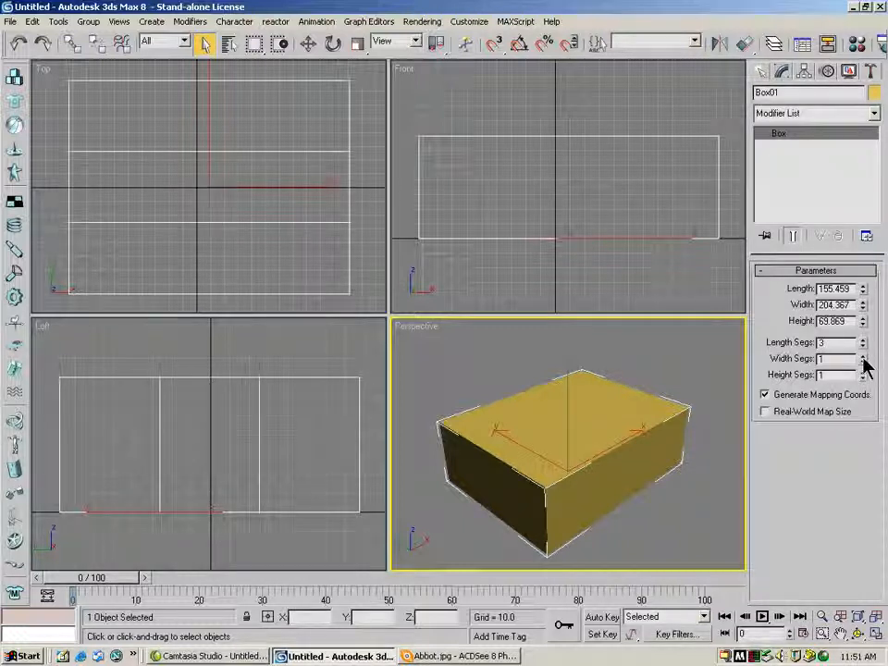
pyautogui.click(864, 357)
pyautogui.click(863, 357)
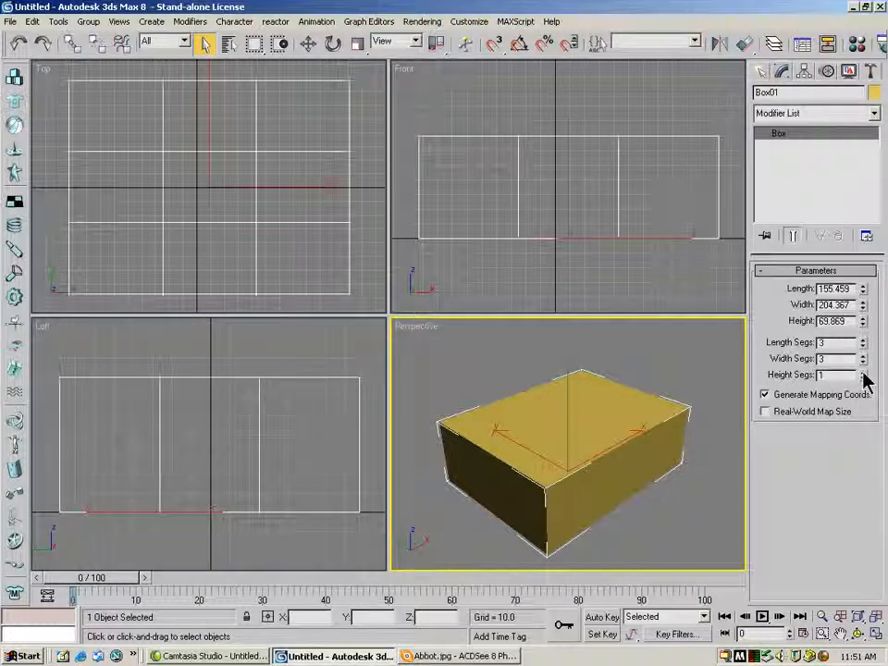
pyautogui.click(863, 373)
pyautogui.click(863, 372)
pyautogui.click(863, 373)
pyautogui.click(864, 374)
pyautogui.click(864, 379)
pyautogui.click(864, 378)
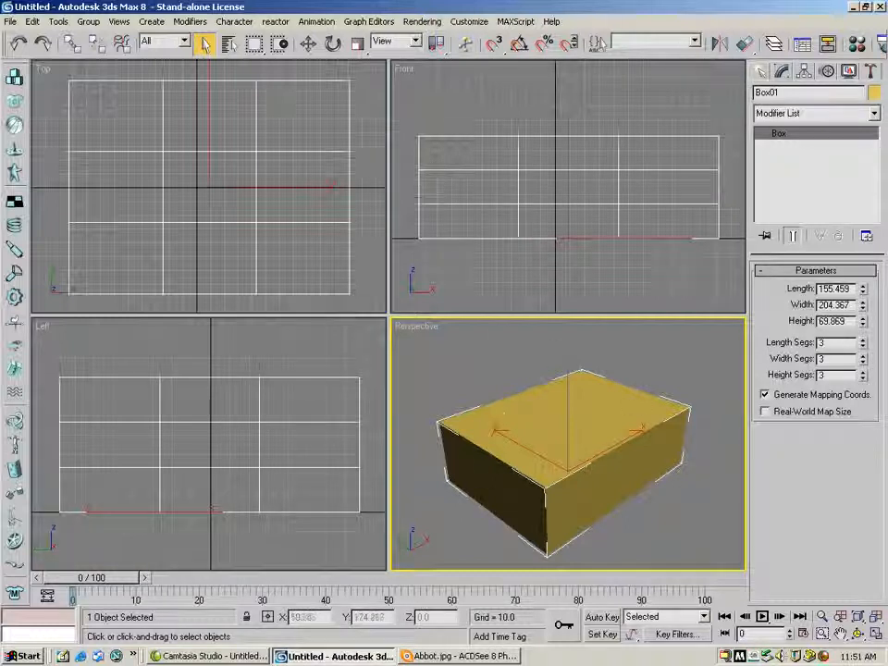
pyautogui.rightClick(430, 329)
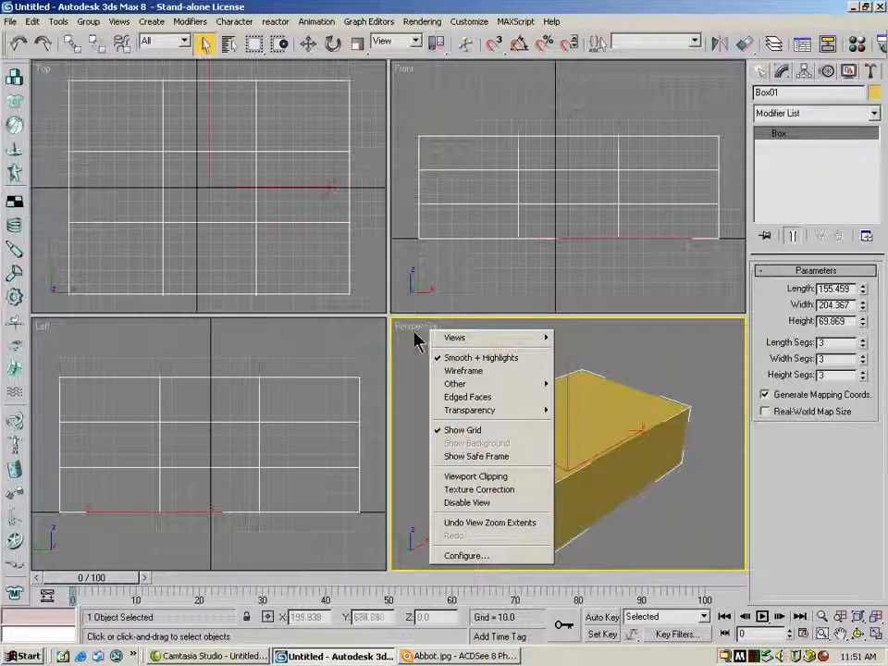
pyautogui.click(465, 399)
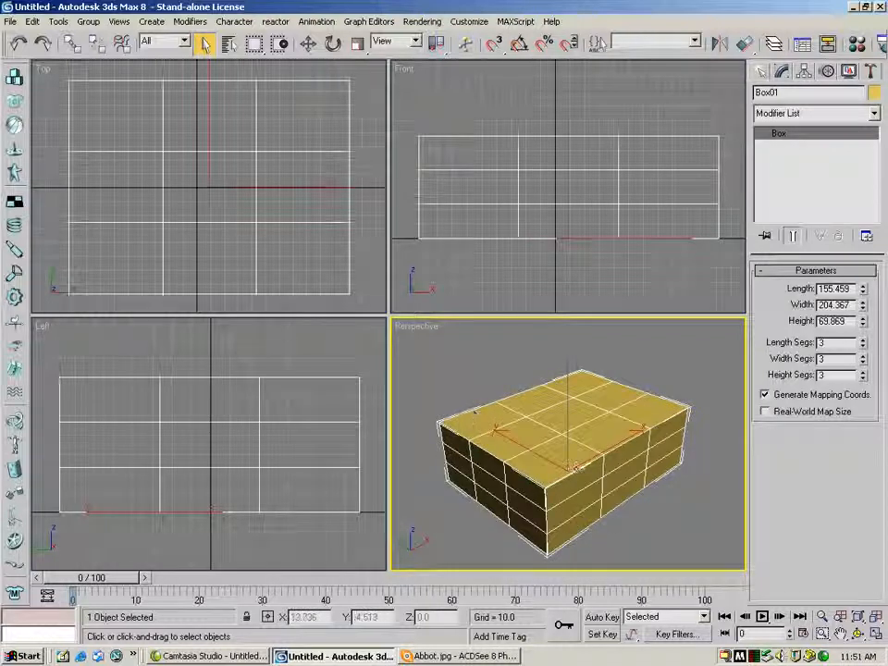
# Step: Try Smooth + Highlights shading with edged faces in the Front viewport and return that viewport to wireframe
pyautogui.rightClick(403, 69)
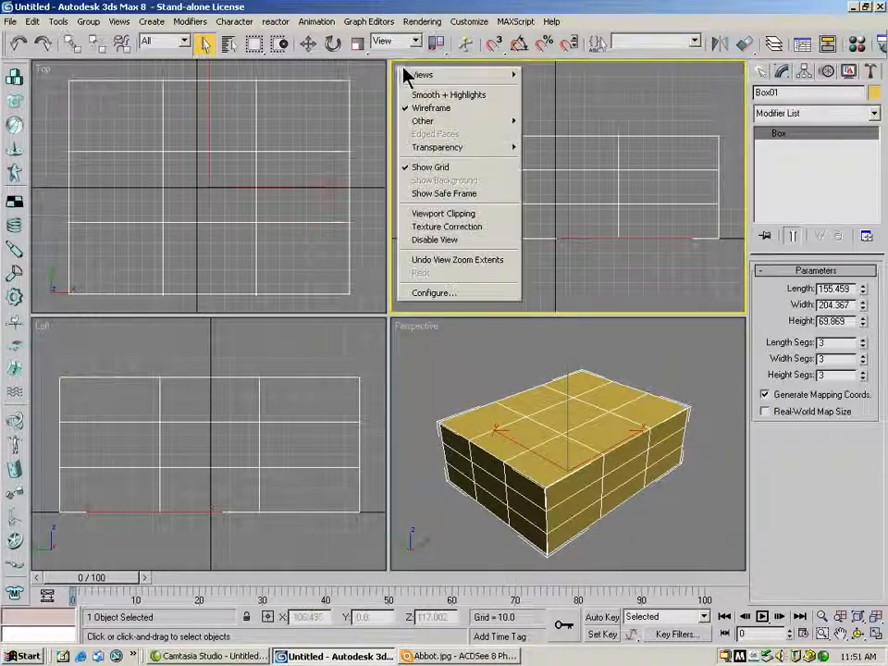
pyautogui.click(438, 96)
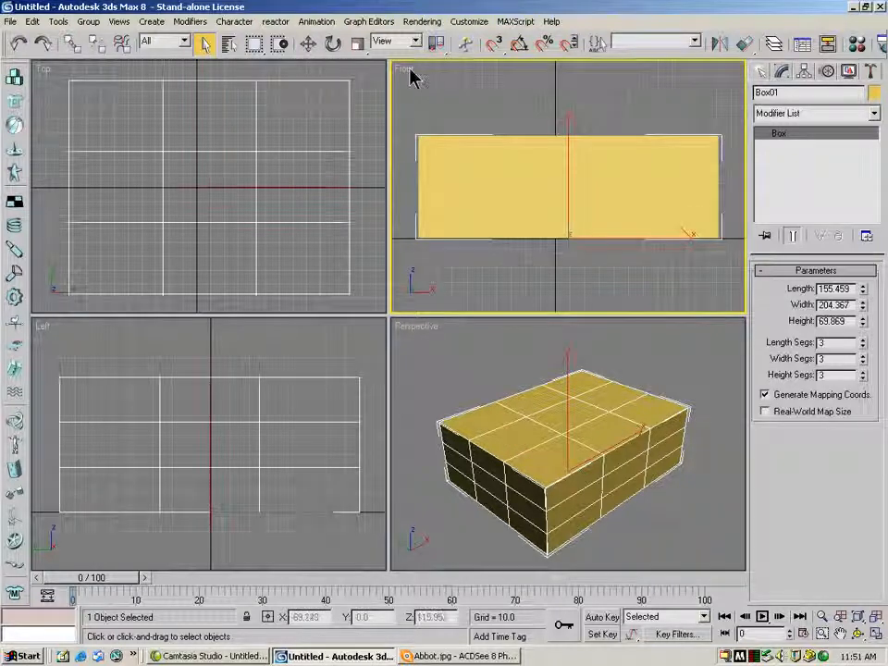
pyautogui.rightClick(412, 74)
pyautogui.click(442, 135)
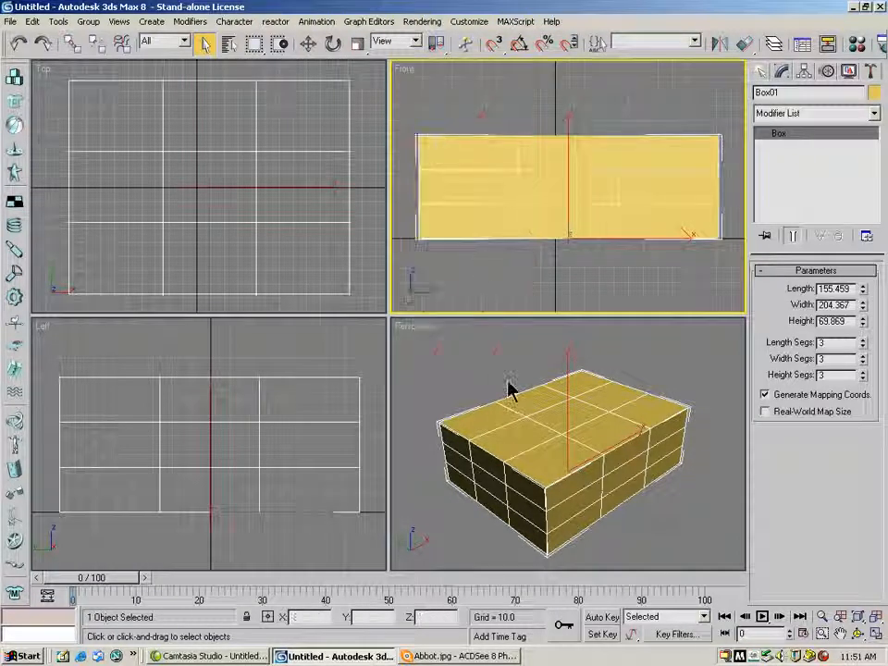
pyautogui.rightClick(409, 74)
pyautogui.click(430, 115)
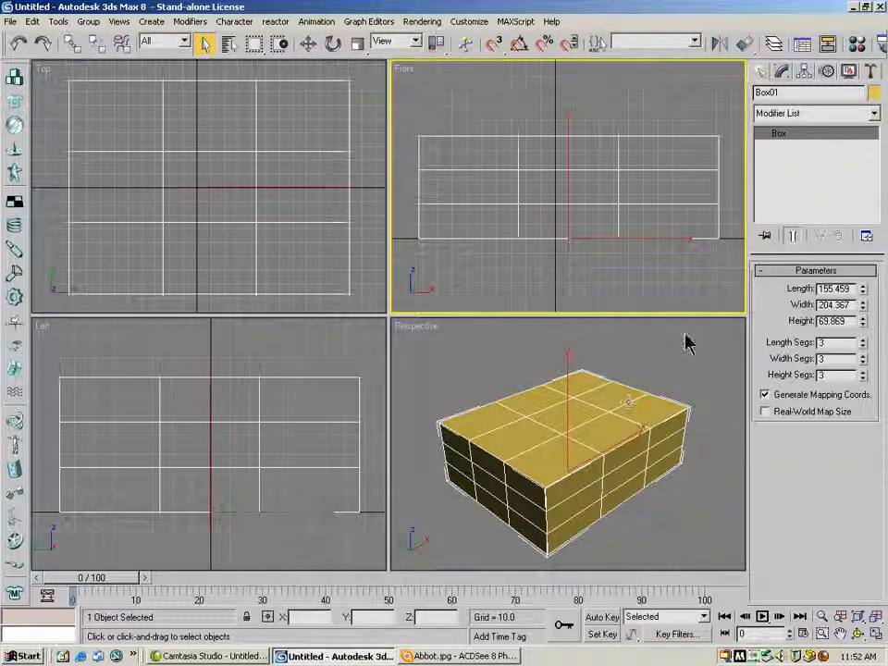
# Step: Try converting the box to an Editable Poly through its modifier stack entry and undo the conversion
pyautogui.rightClick(822, 139)
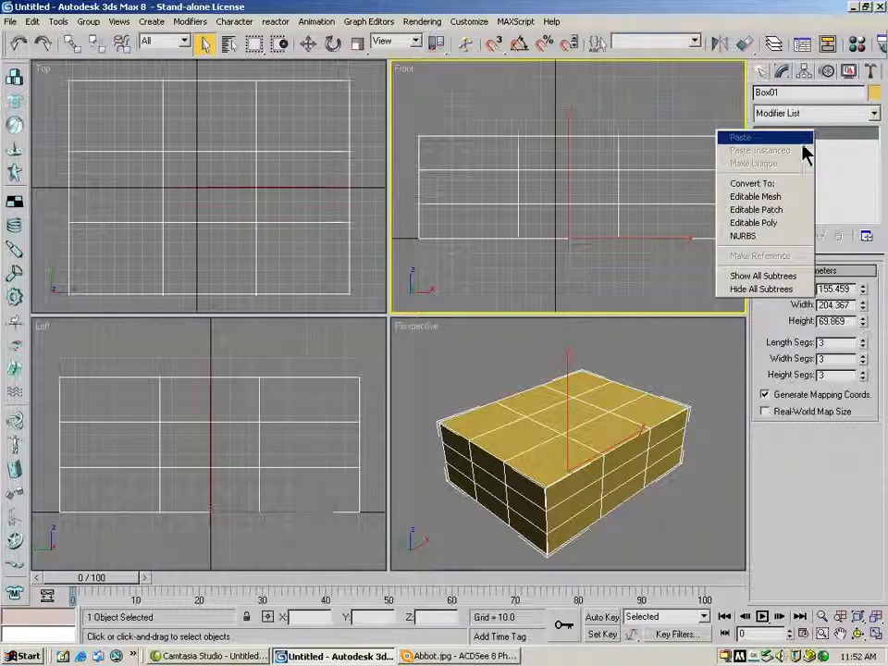
pyautogui.click(781, 224)
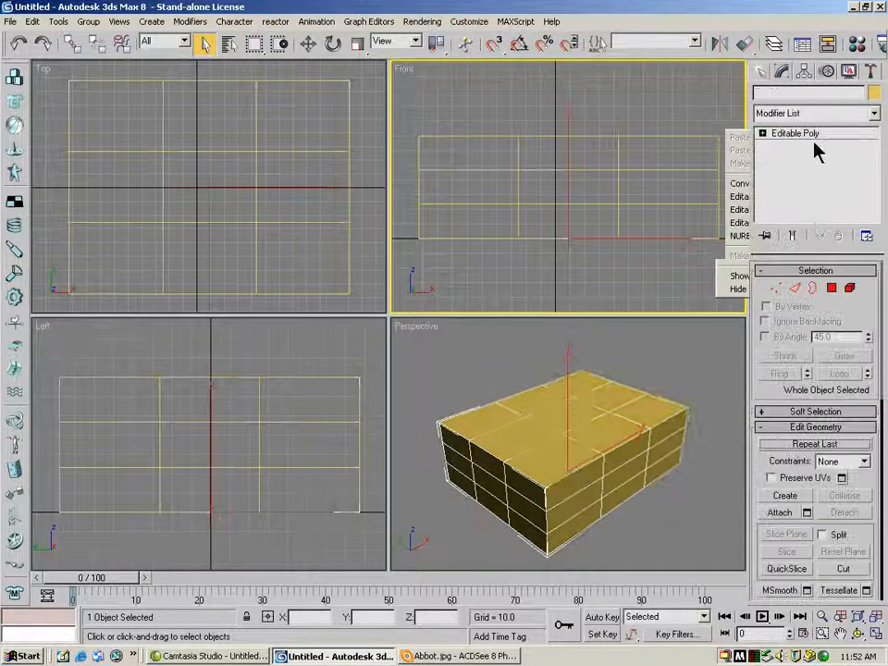
pyautogui.click(20, 42)
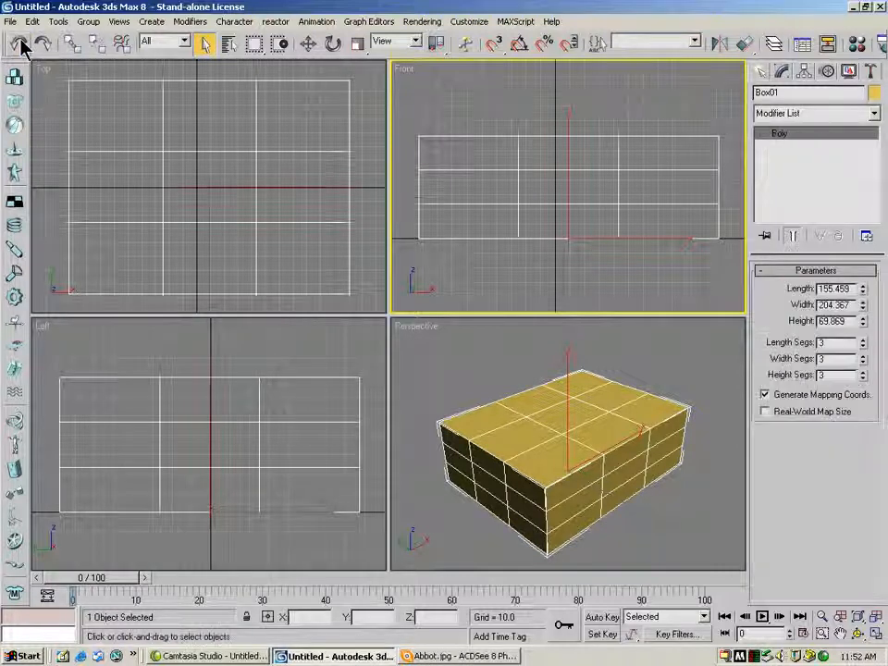
# Step: Convert the box to an Editable Poly from the Perspective viewport
pyautogui.click(567, 404)
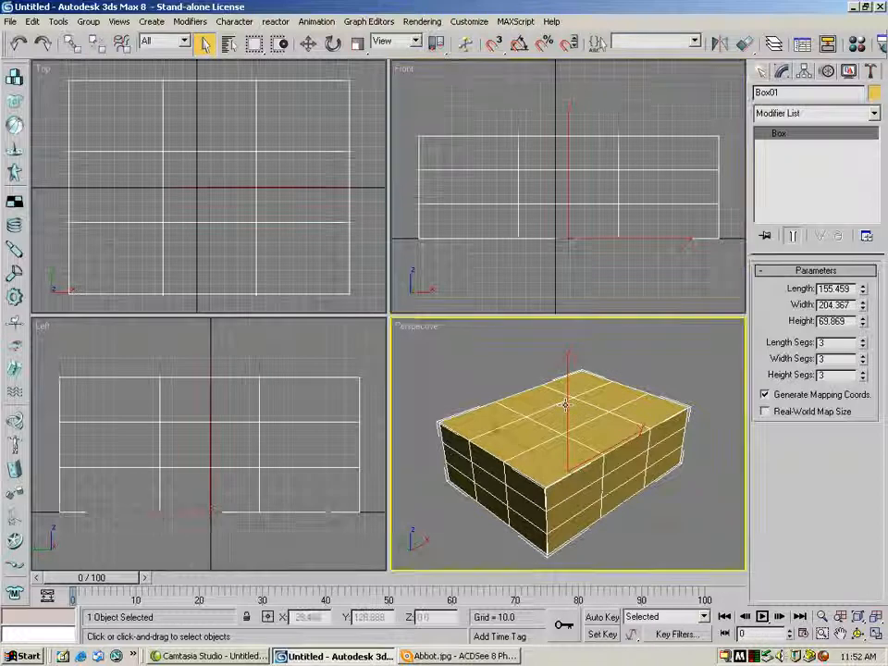
pyautogui.rightClick(568, 403)
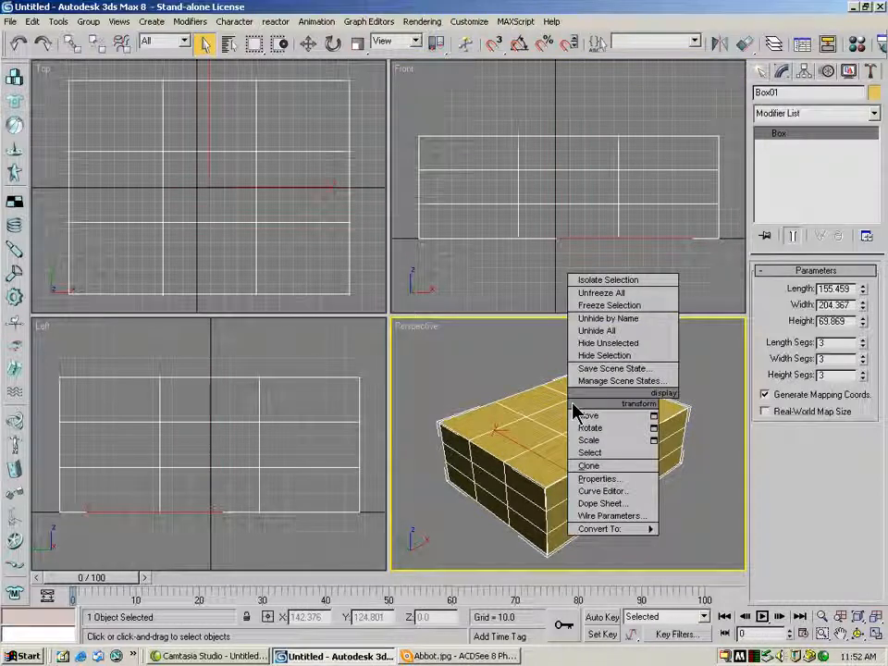
pyautogui.moveTo(619, 529)
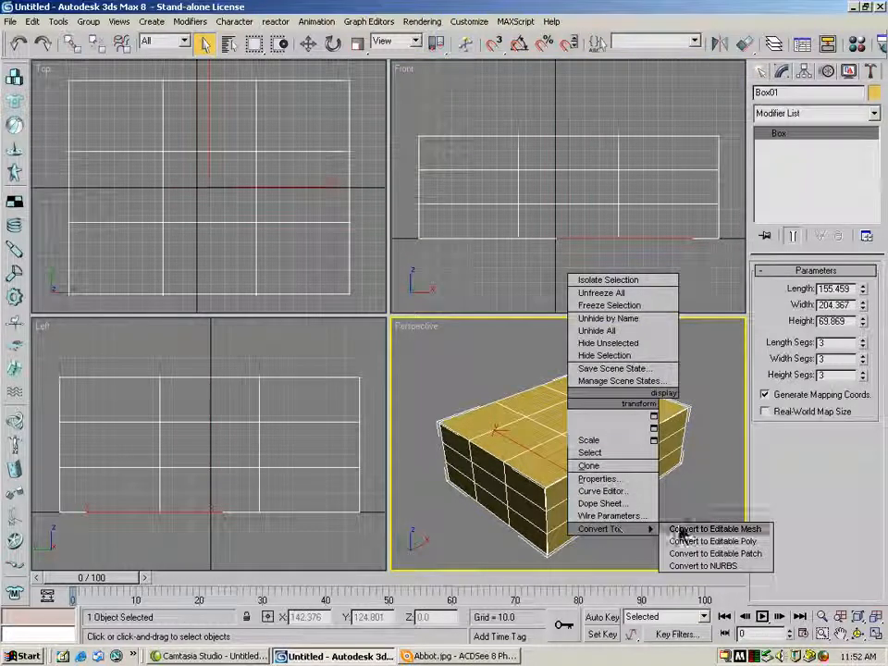
pyautogui.click(717, 542)
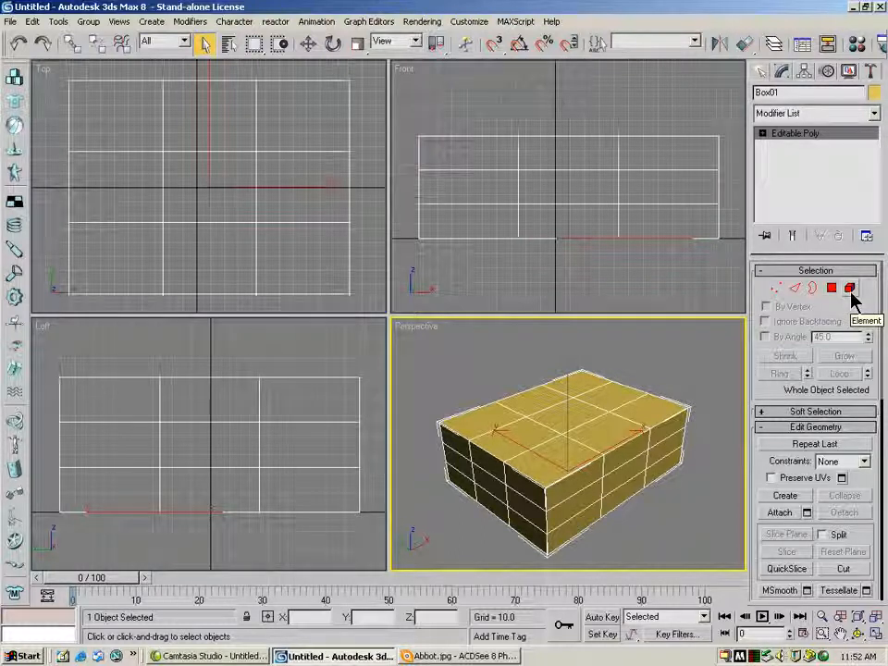
# Step: Enter vertex editing and region-select the box's inner vertex columns in the Front viewport, first along the top edge and finally further down
pyautogui.click(778, 289)
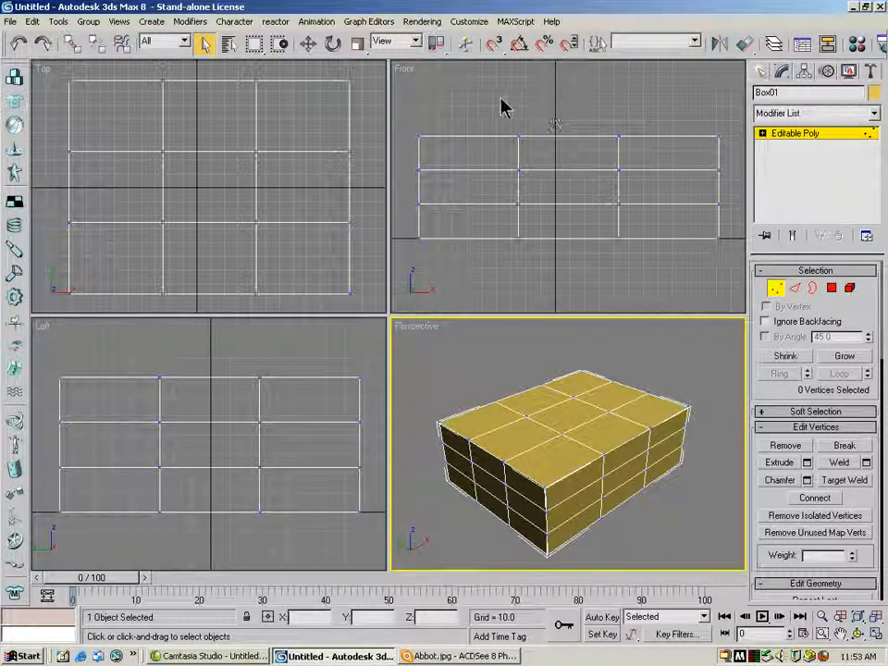
pyautogui.moveTo(481, 85); pyautogui.dragTo(549, 152)
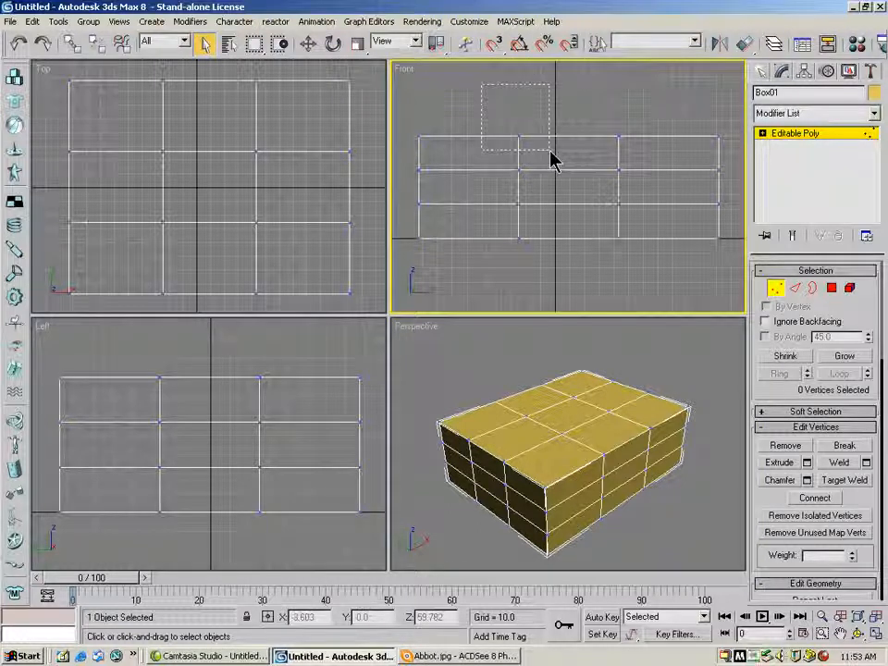
pyautogui.moveTo(551, 159); pyautogui.dragTo(548, 158)
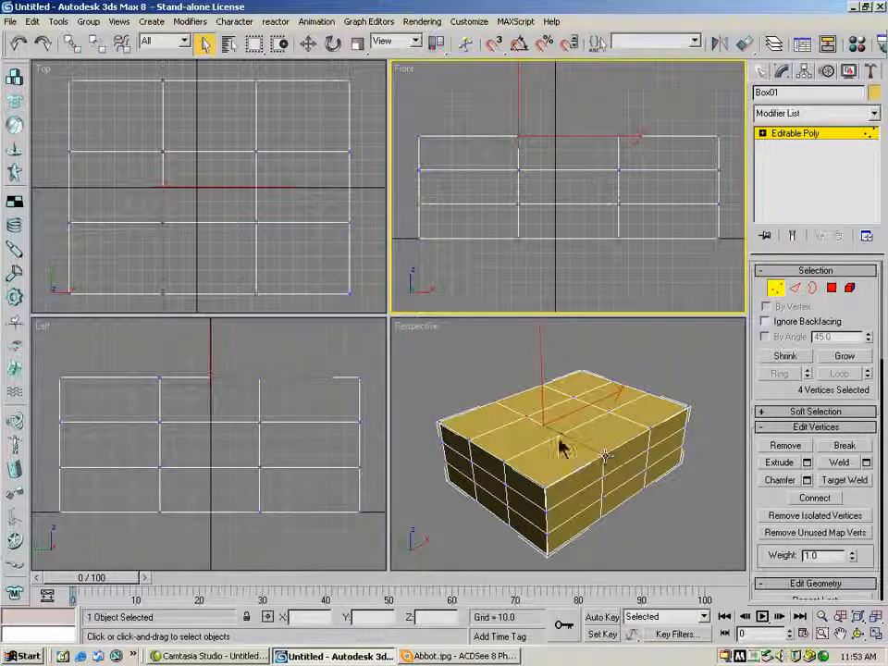
pyautogui.moveTo(482, 101); pyautogui.dragTo(547, 158)
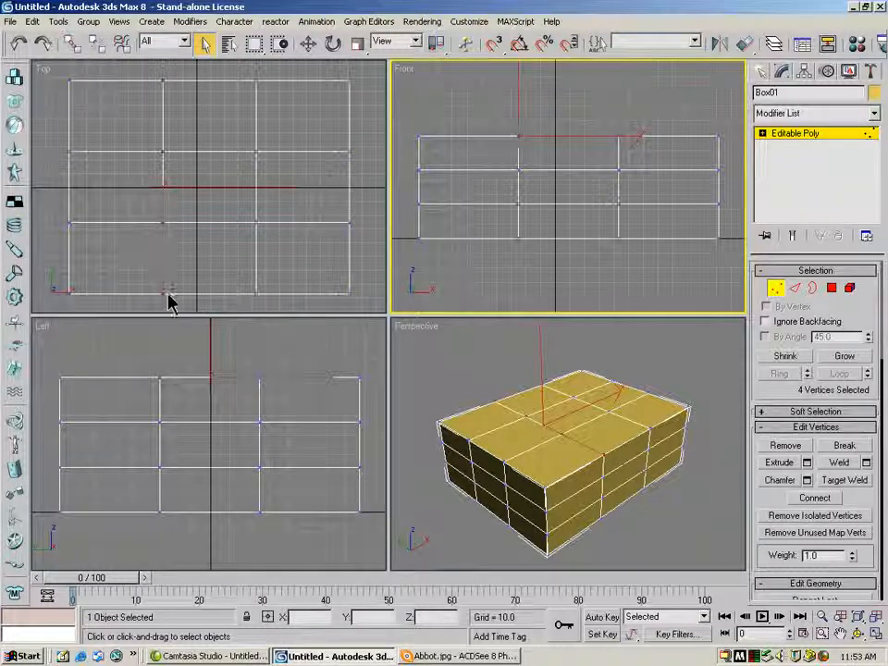
pyautogui.moveTo(487, 104); pyautogui.dragTo(647, 158)
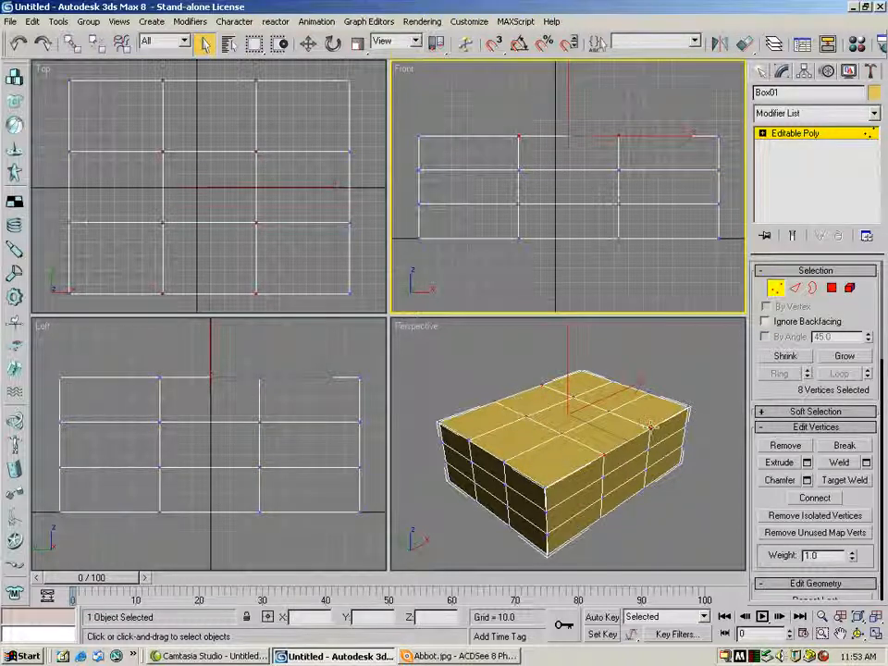
pyautogui.moveTo(500, 94); pyautogui.dragTo(629, 211)
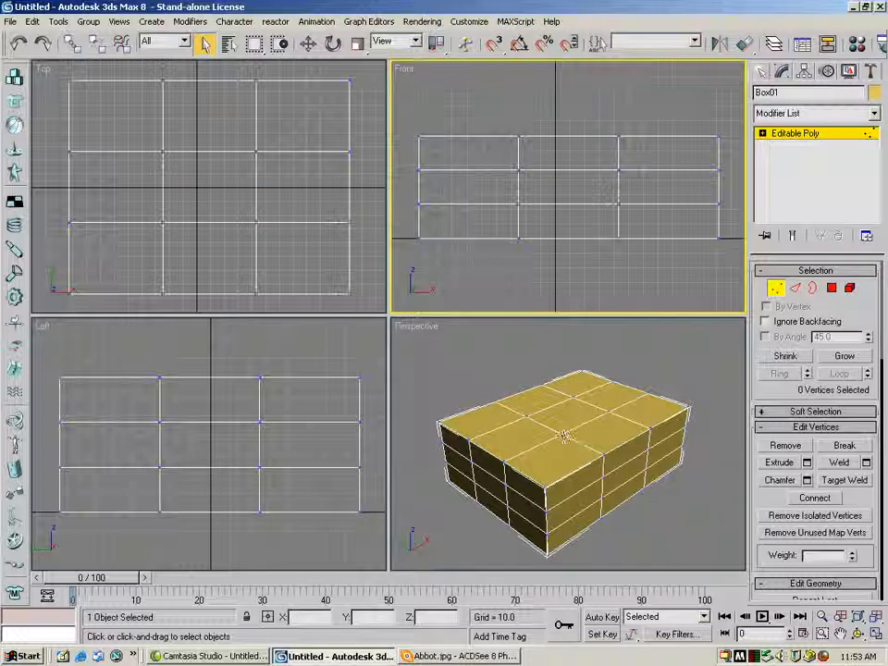
# Step: Try selecting individual vertices on the box's top face in the Perspective viewport and clear the selection
pyautogui.click(566, 445)
pyautogui.click(574, 396)
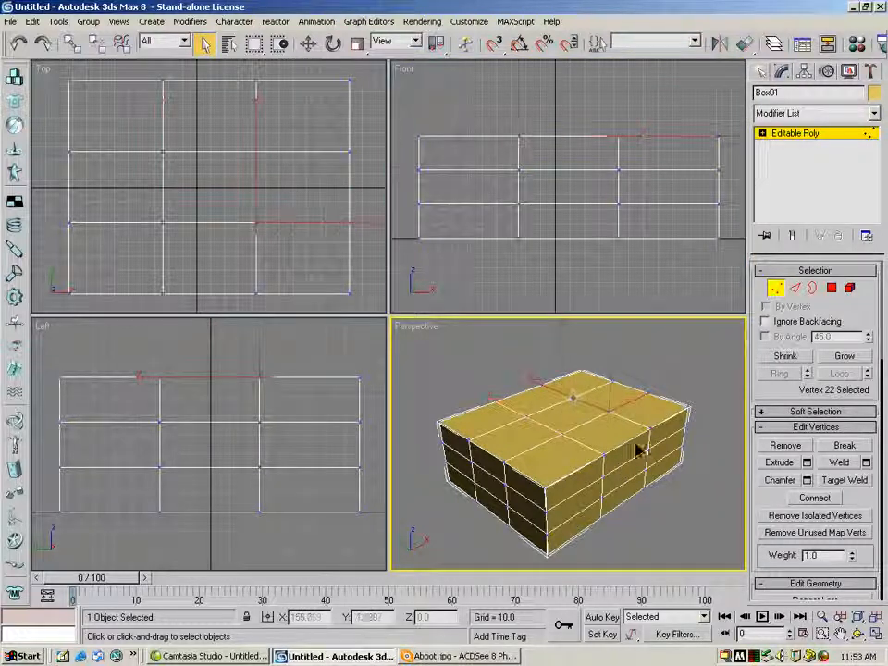
pyautogui.click(578, 373)
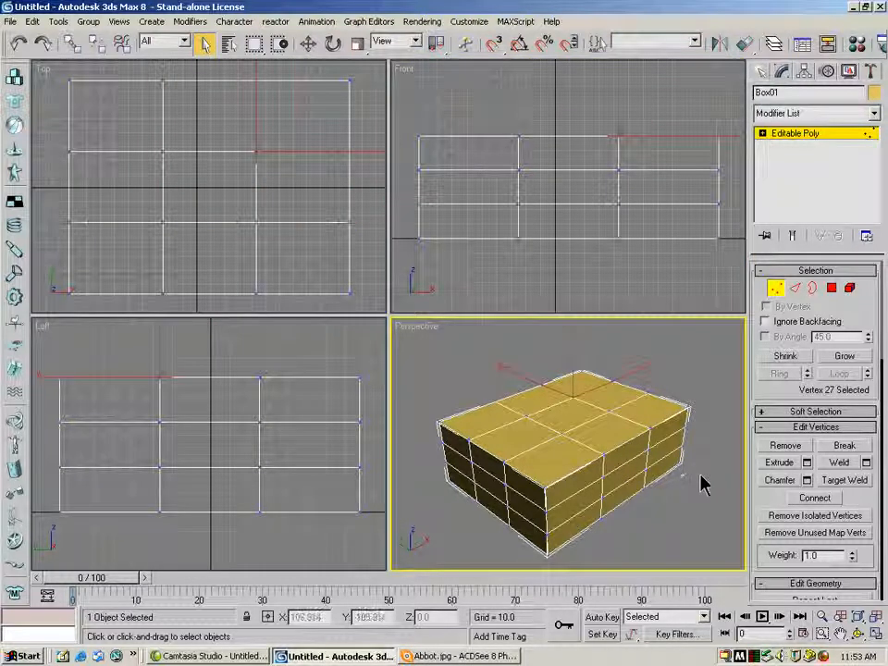
pyautogui.click(560, 130)
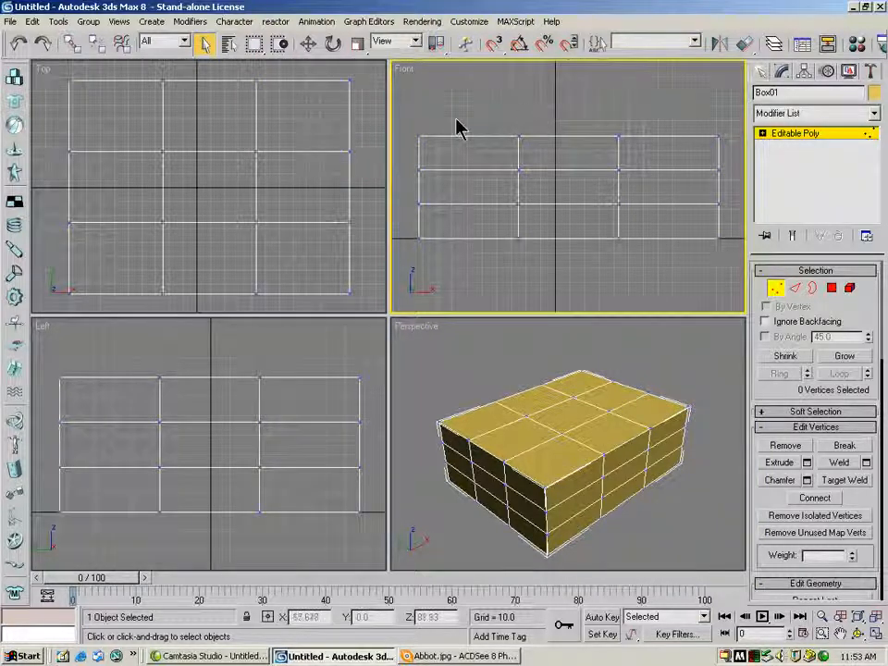
# Step: Region-select the box's top row of vertices in the Front viewport and scale it uniformly inward from the Perspective viewport
pyautogui.moveTo(408, 118); pyautogui.dragTo(718, 153)
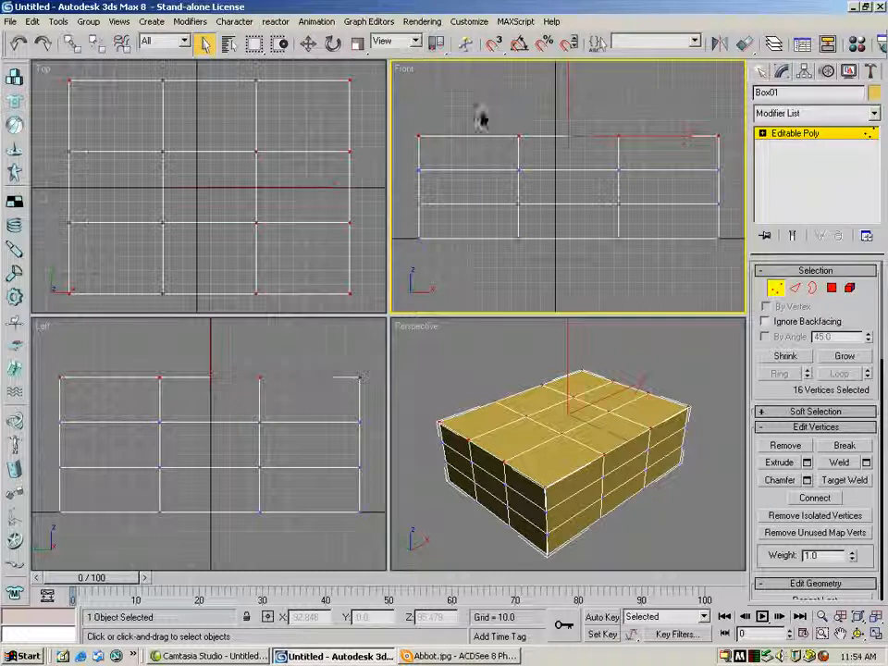
pyautogui.moveTo(407, 105); pyautogui.dragTo(741, 163)
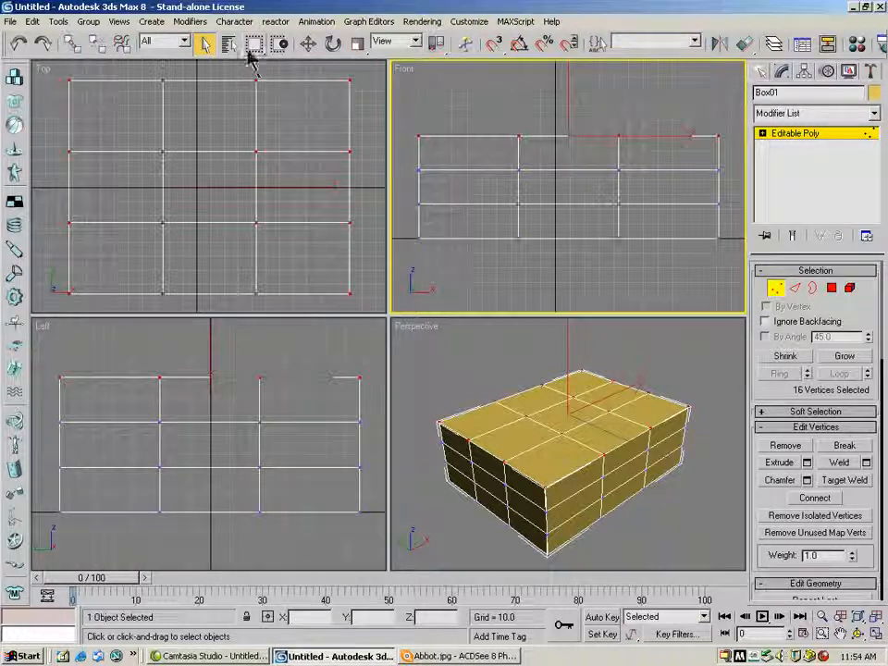
pyautogui.moveTo(259, 51)
pyautogui.mouseDown()
pyautogui.moveTo(260, 168)
pyautogui.moveTo(255, 45)
pyautogui.mouseUp()
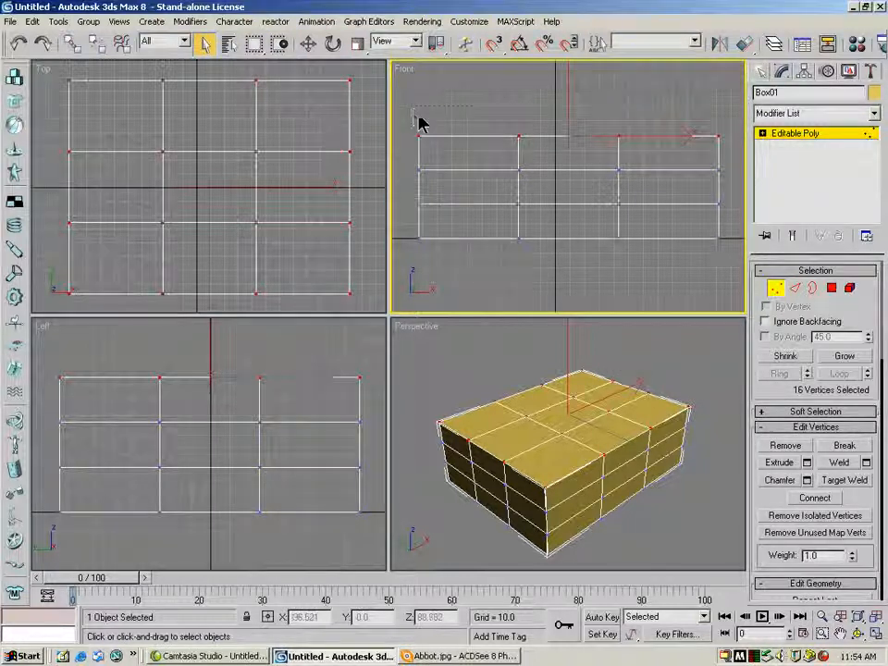
pyautogui.moveTo(701, 149); pyautogui.dragTo(736, 151)
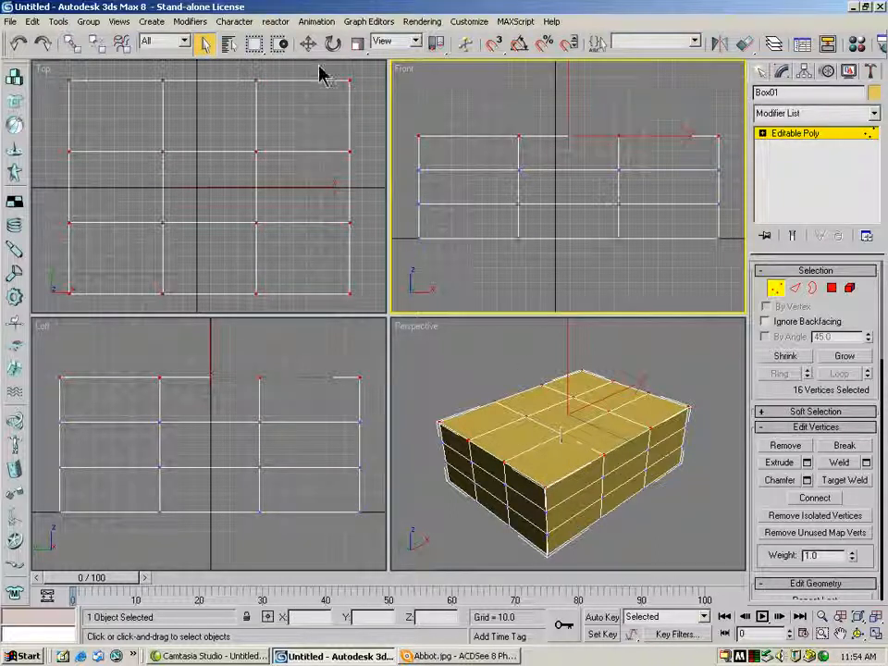
pyautogui.click(358, 45)
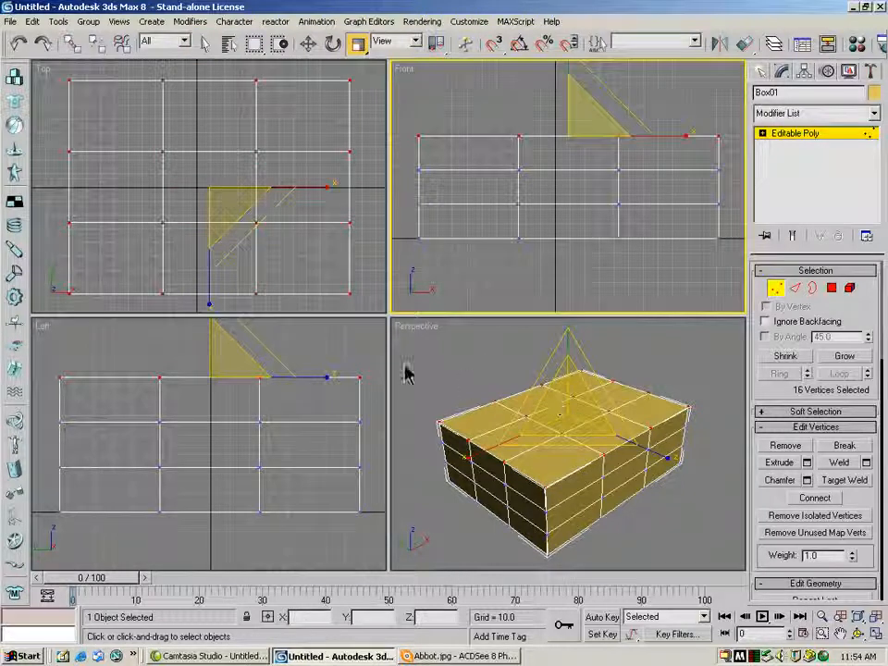
pyautogui.rightClick(434, 371)
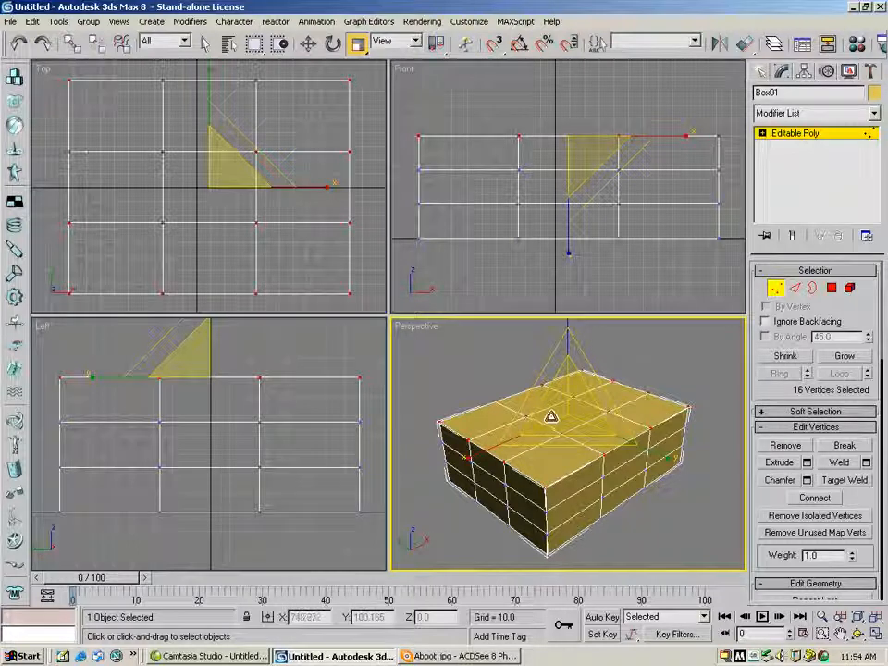
pyautogui.moveTo(569, 402)
pyautogui.mouseDown()
pyautogui.moveTo(567, 432)
pyautogui.moveTo(560, 396)
pyautogui.moveTo(566, 428)
pyautogui.moveTo(563, 421)
pyautogui.mouseUp()
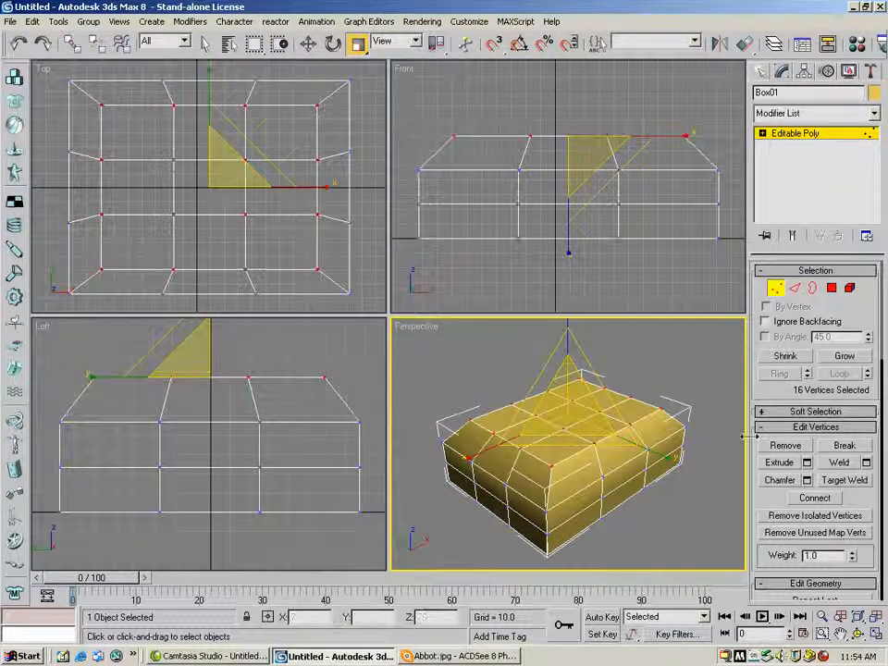
# Step: Check the Abbot.jpg reference in ACDSee, select the box's bottom row of vertices, and scale it uniformly inward by a smaller amount
pyautogui.click(453, 656)
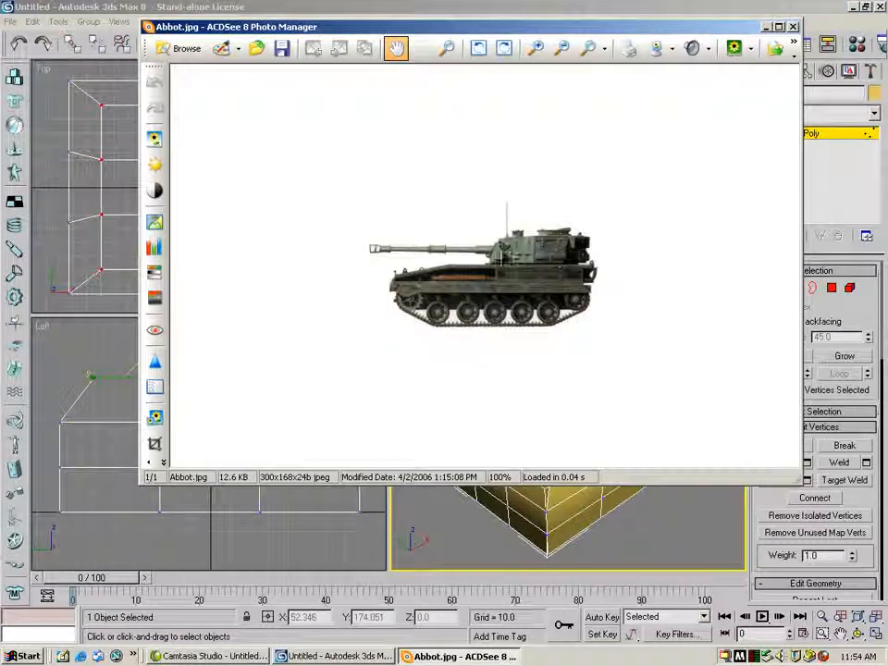
pyautogui.click(764, 26)
pyautogui.moveTo(426, 239); pyautogui.dragTo(749, 283)
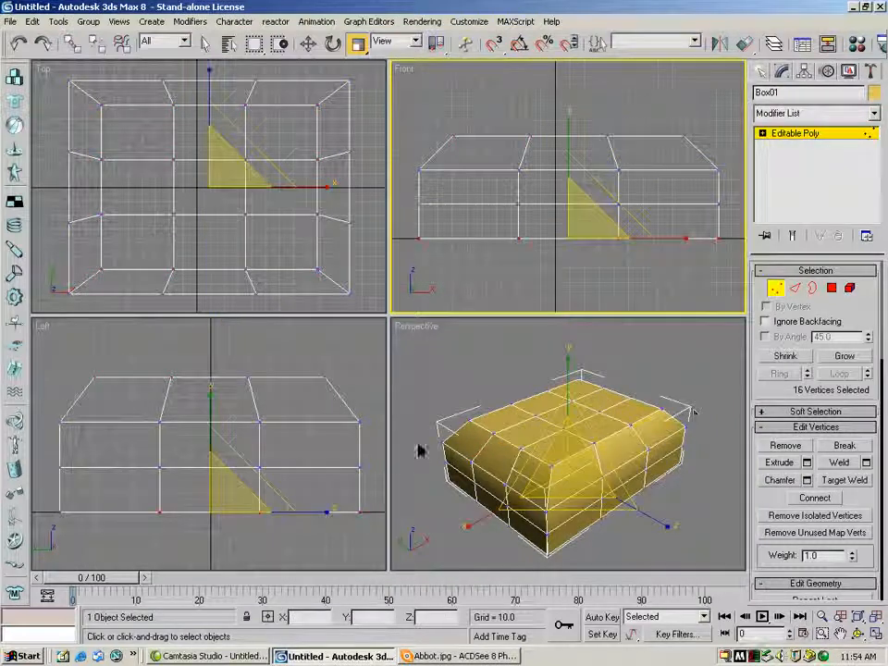
pyautogui.click(859, 633)
pyautogui.moveTo(537, 499); pyautogui.dragTo(422, 555)
pyautogui.moveTo(537, 357); pyautogui.dragTo(575, 503)
pyautogui.click(358, 43)
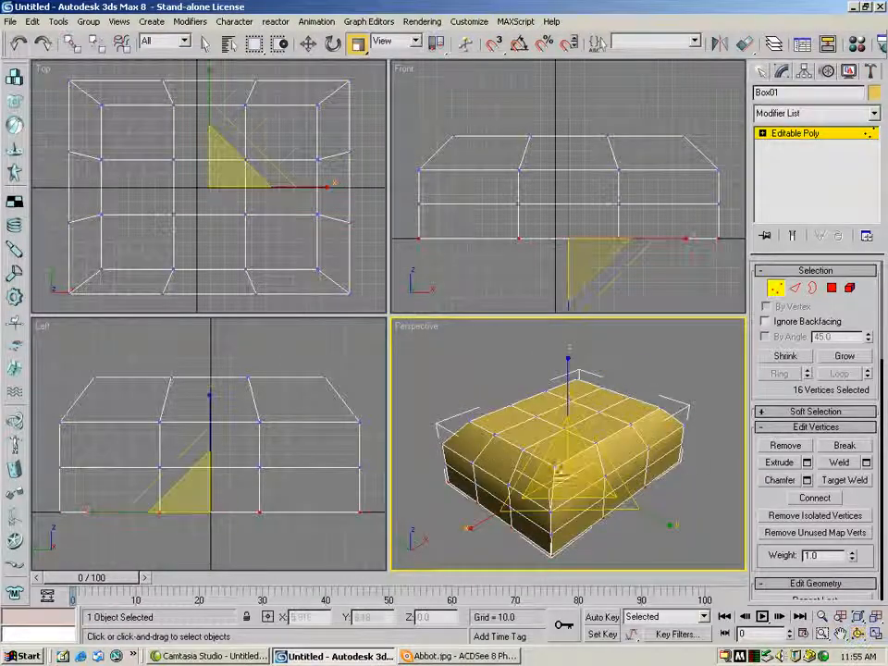
pyautogui.moveTo(566, 473); pyautogui.dragTo(566, 483)
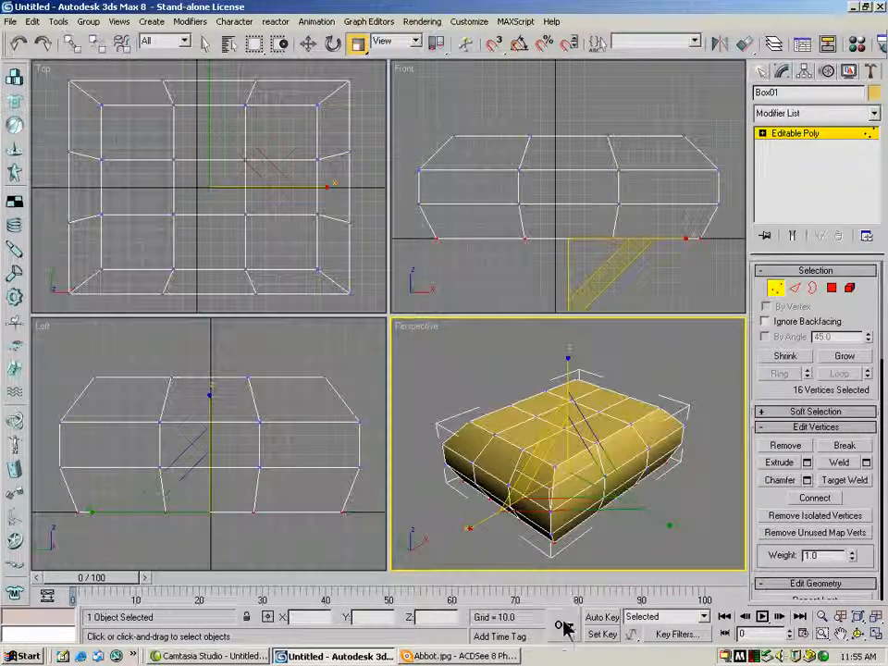
# Step: Recheck the Abbot.jpg reference and move the right end's lower two vertex rows, two columns wide, outward to X about 84.7 in the Front viewport
pyautogui.click(460, 656)
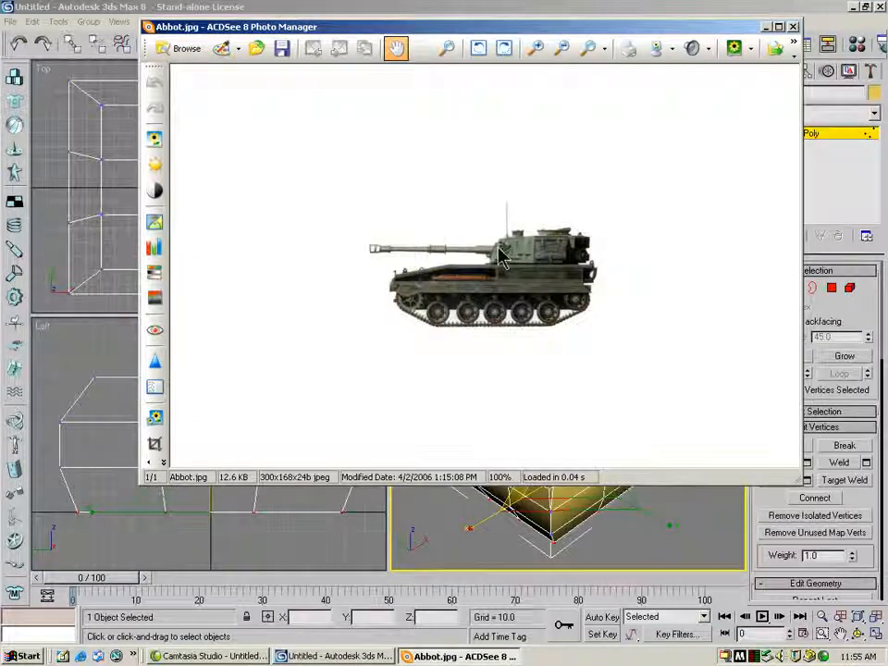
pyautogui.click(766, 25)
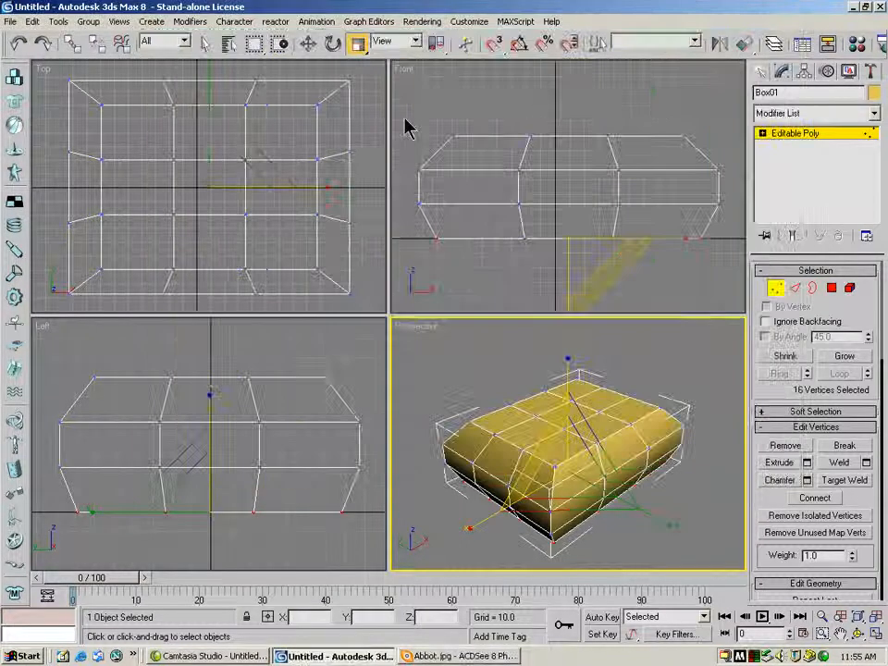
pyautogui.click(310, 42)
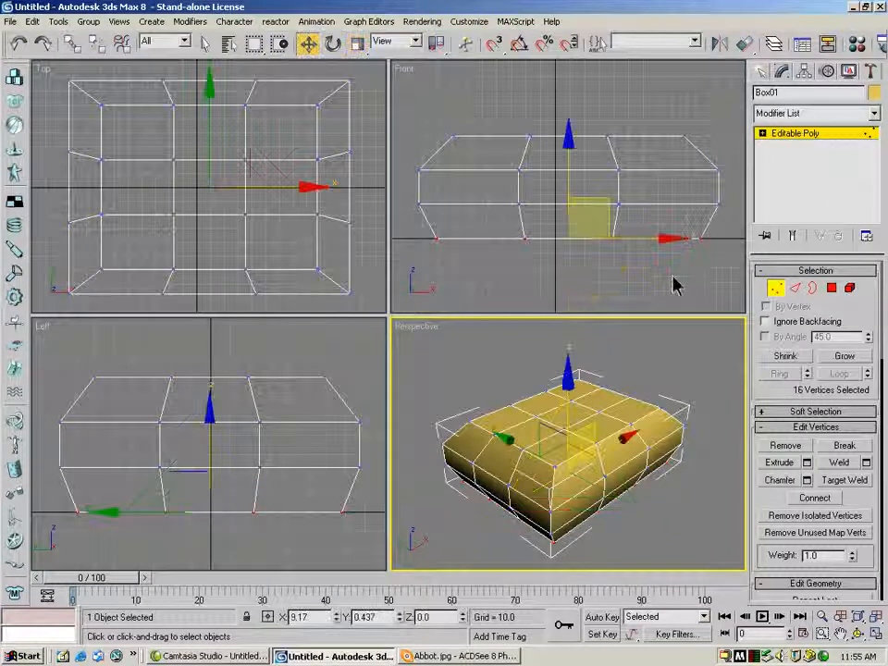
pyautogui.rightClick(704, 214)
pyautogui.moveTo(703, 215)
pyautogui.mouseDown()
pyautogui.moveTo(738, 193)
pyautogui.moveTo(718, 211)
pyautogui.mouseUp()
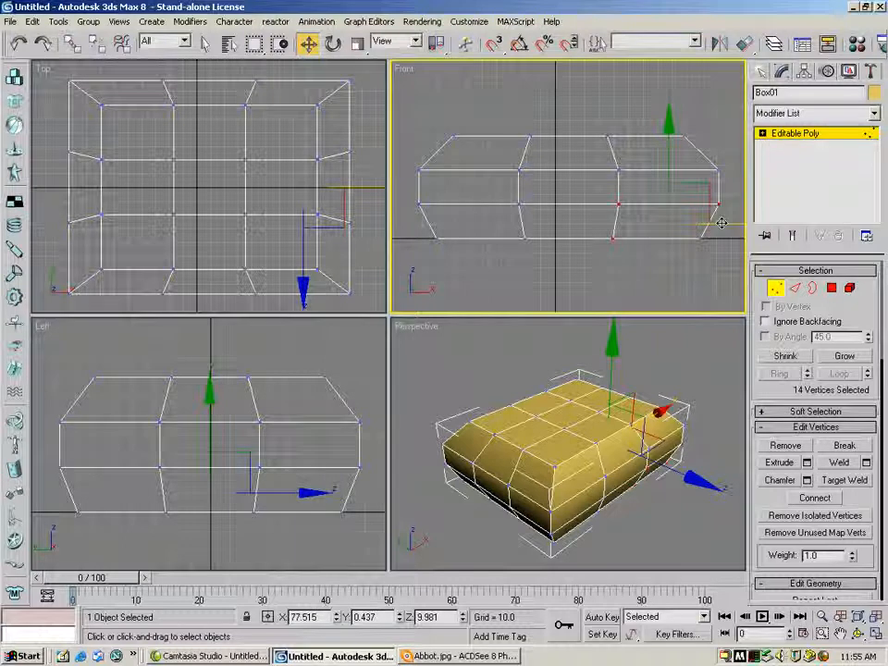
pyautogui.click(310, 46)
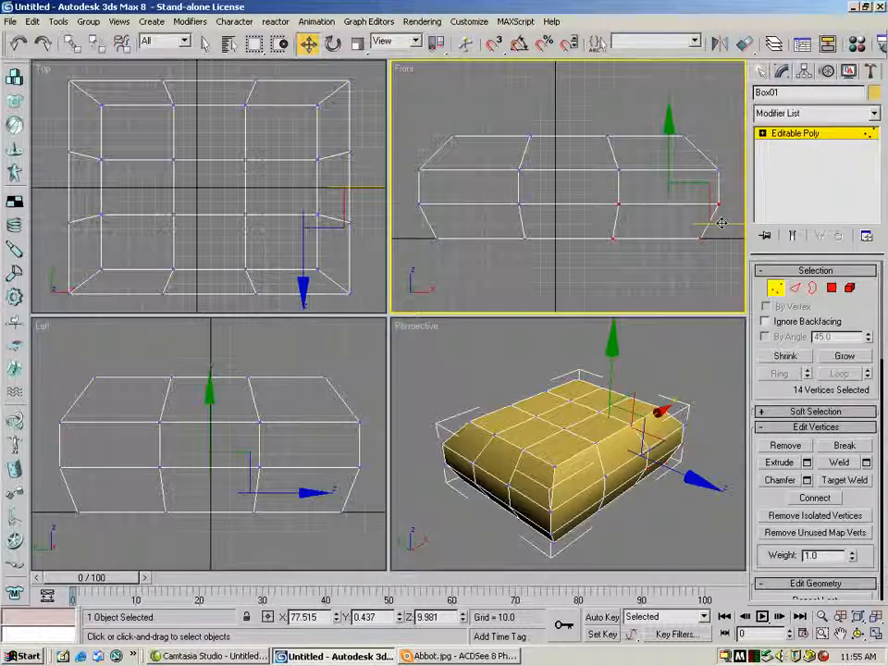
pyautogui.press('-')
pyautogui.press('-')
pyautogui.press('-')
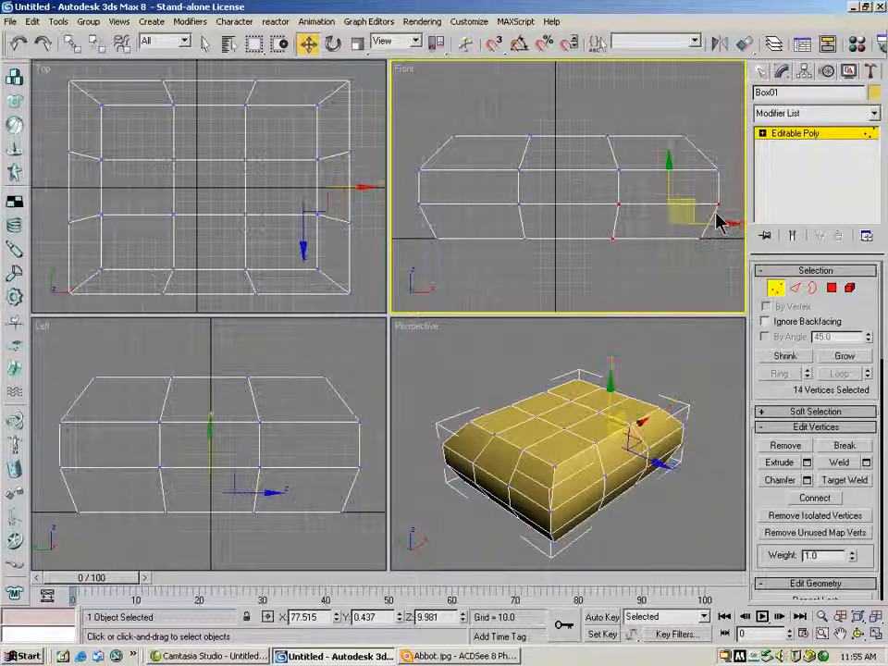
pyautogui.press('=')
pyautogui.press('=')
pyautogui.press('=')
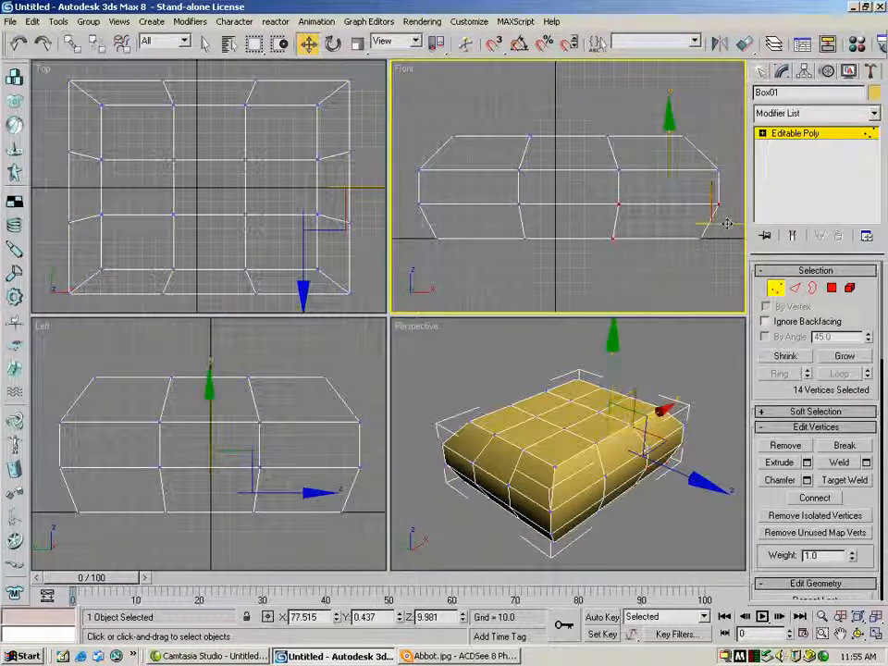
pyautogui.moveTo(728, 223); pyautogui.dragTo(746, 223)
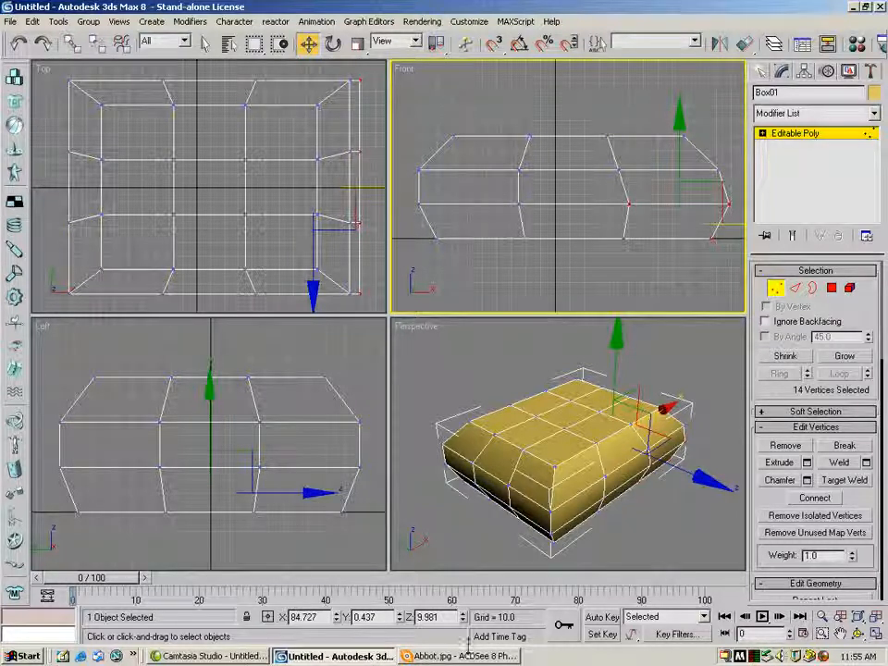
# Step: Consult the tank reference again and move the top row's two left vertex columns inward to X about -29.5 in the Front viewport
pyautogui.hotkey('alt', 'Tab')
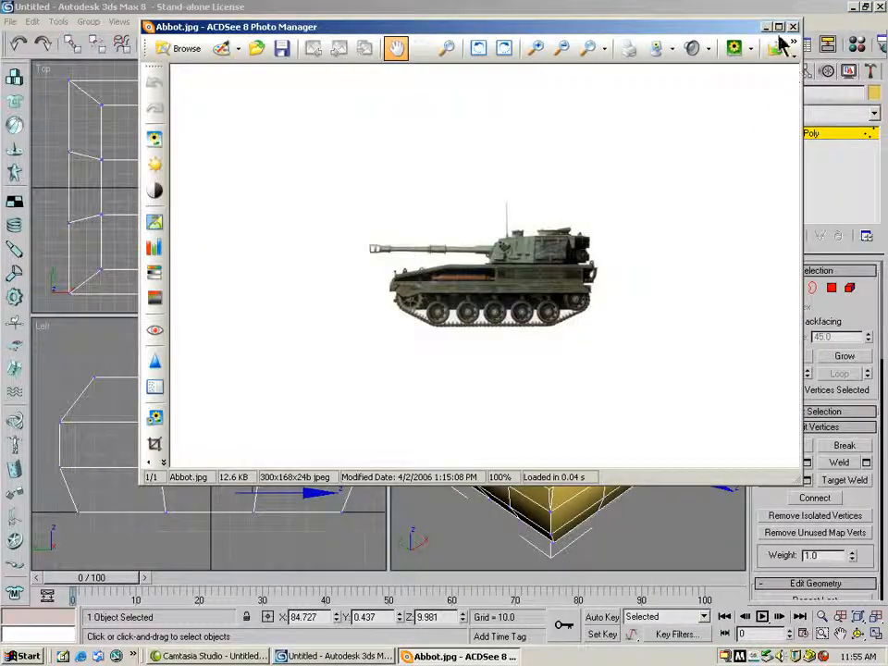
pyautogui.hotkey('alt', 'Tab')
pyautogui.moveTo(542, 148); pyautogui.dragTo(435, 125)
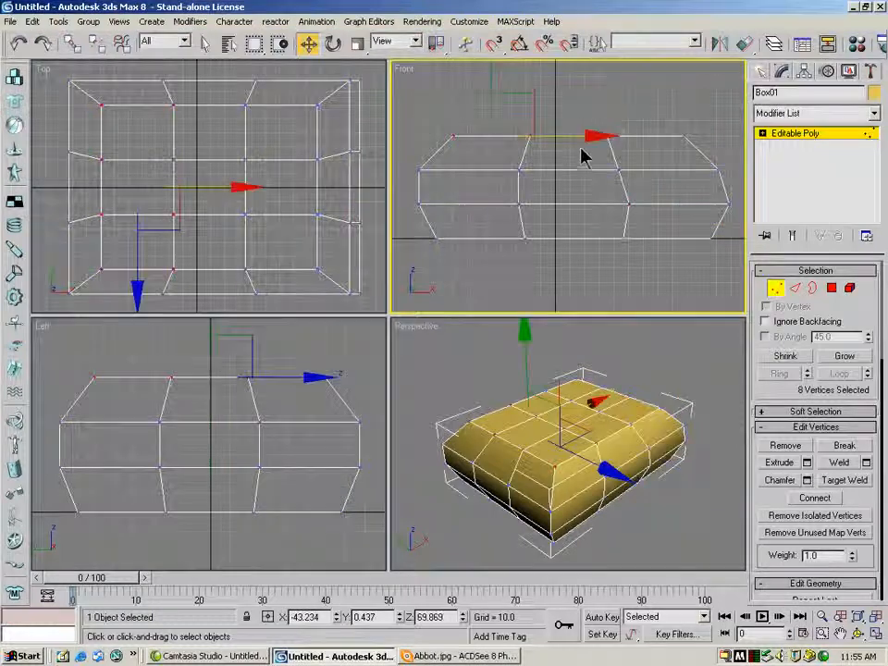
pyautogui.moveTo(598, 136); pyautogui.dragTo(619, 136)
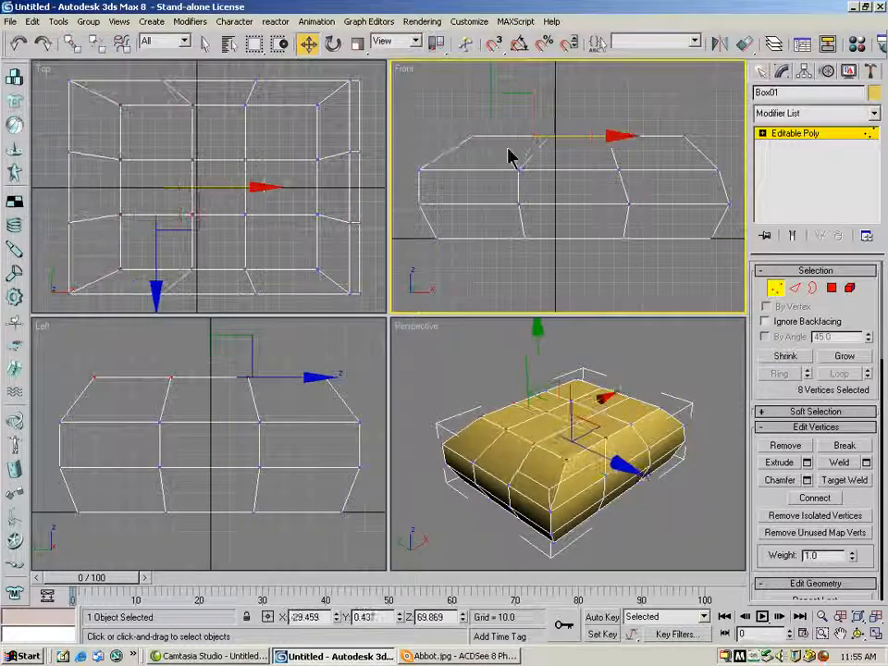
# Step: Move the second-row vertices at the turret's left end inward along X in the Front viewport to continue the slope
pyautogui.moveTo(435, 185); pyautogui.dragTo(573, 169)
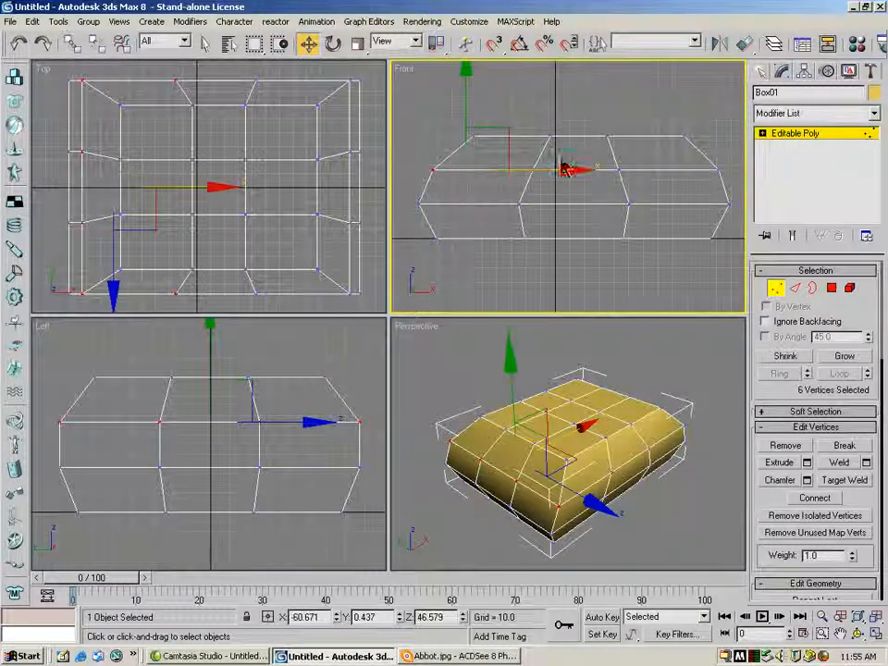
pyautogui.moveTo(548, 169)
pyautogui.mouseDown()
pyautogui.moveTo(568, 171)
pyautogui.moveTo(548, 159)
pyautogui.mouseUp()
pyautogui.moveTo(615, 170); pyautogui.dragTo(592, 170)
pyautogui.moveTo(440, 185); pyautogui.dragTo(468, 161)
pyautogui.moveTo(520, 171); pyautogui.dragTo(498, 171)
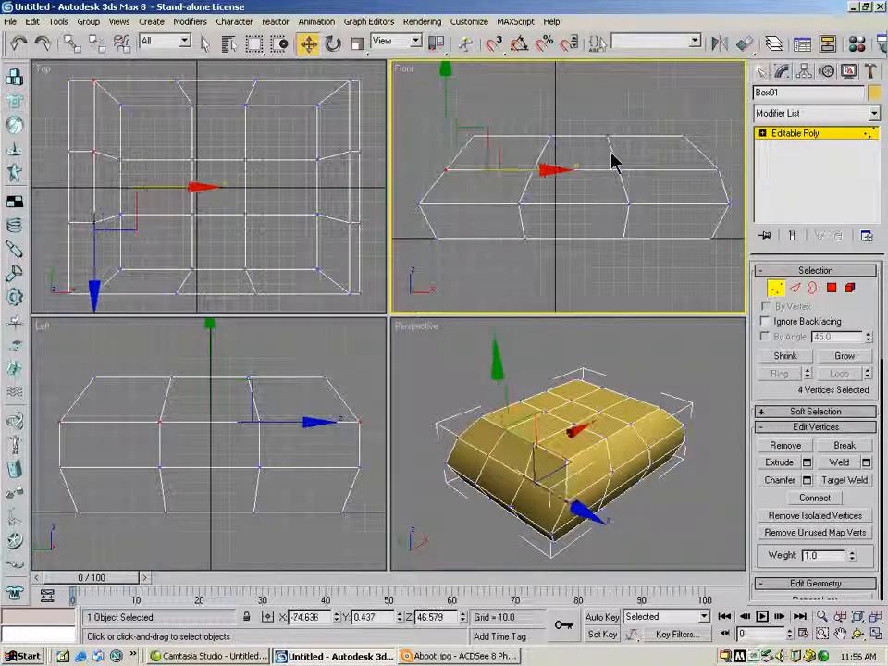
# Step: Select the right end's outermost vertices in the lower three rows and move them outward to X about 131 in the Front viewport
pyautogui.moveTo(754, 268); pyautogui.dragTo(752, 263)
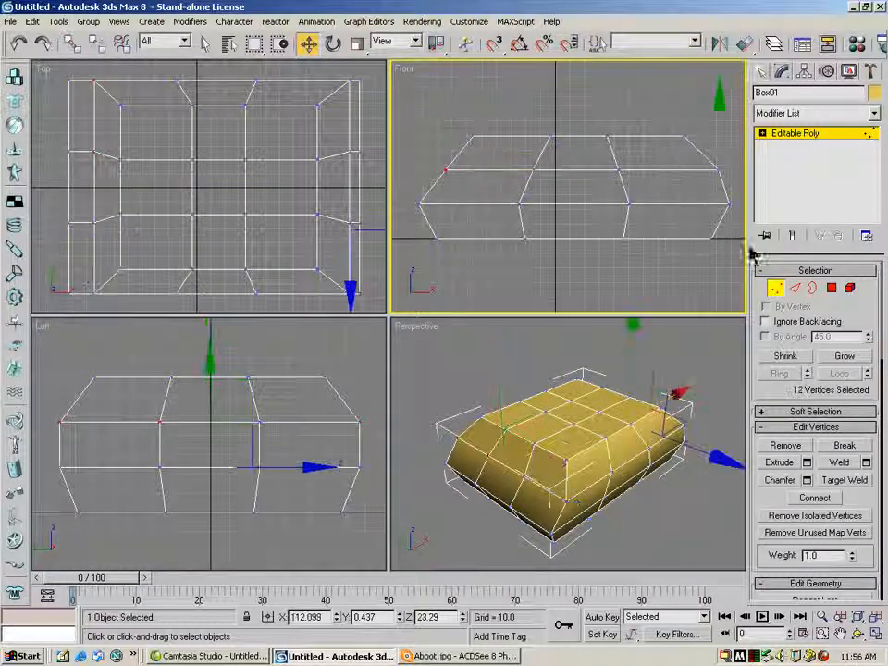
pyautogui.click(821, 616)
pyautogui.moveTo(584, 189); pyautogui.dragTo(584, 215)
pyautogui.click(308, 44)
pyautogui.moveTo(726, 198); pyautogui.dragTo(744, 196)
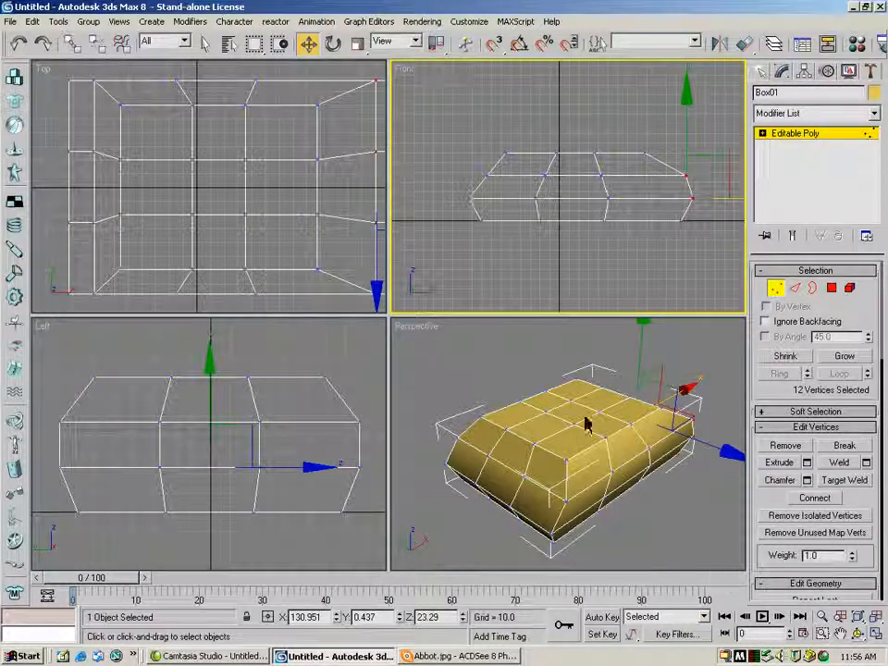
# Step: Select the 16 vertices at the turret's four corners in the Top viewport
pyautogui.click(536, 405)
pyautogui.click(859, 633)
pyautogui.moveTo(576, 458); pyautogui.dragTo(690, 468)
pyautogui.click(822, 616)
pyautogui.moveTo(288, 250); pyautogui.dragTo(284, 264)
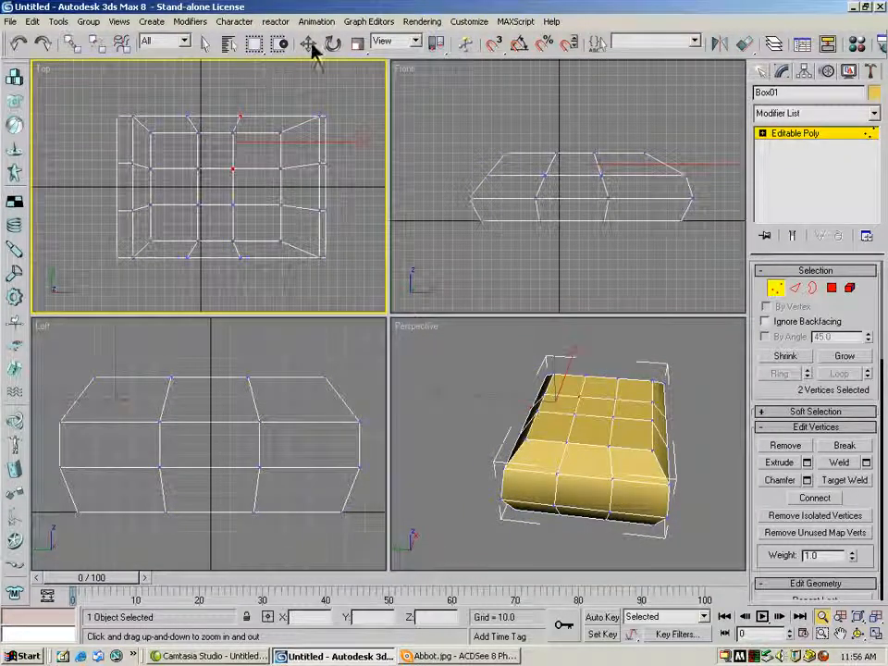
pyautogui.click(206, 43)
pyautogui.moveTo(274, 111); pyautogui.dragTo(347, 155)
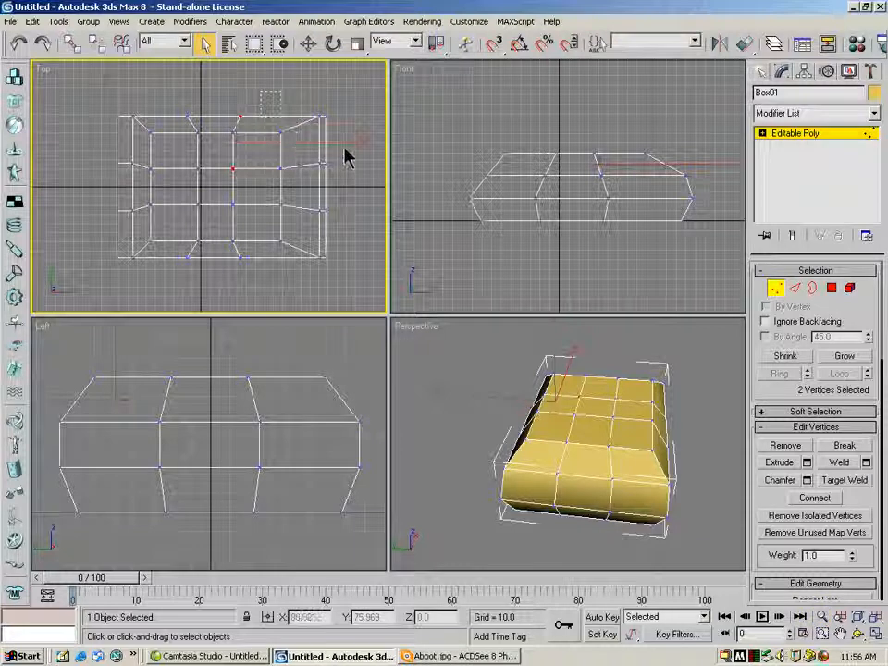
pyautogui.keyDown('ctrl'); pyautogui.moveTo(343, 228); pyautogui.dragTo(266, 274); pyautogui.keyUp('ctrl')
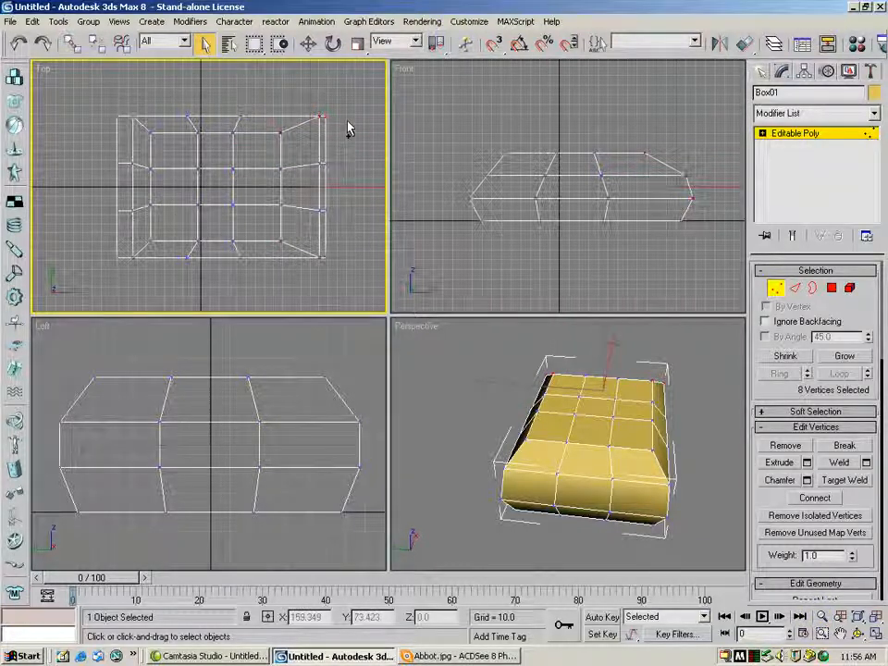
pyautogui.keyDown('ctrl'); pyautogui.moveTo(163, 93); pyautogui.dragTo(162, 112); pyautogui.keyUp('ctrl')
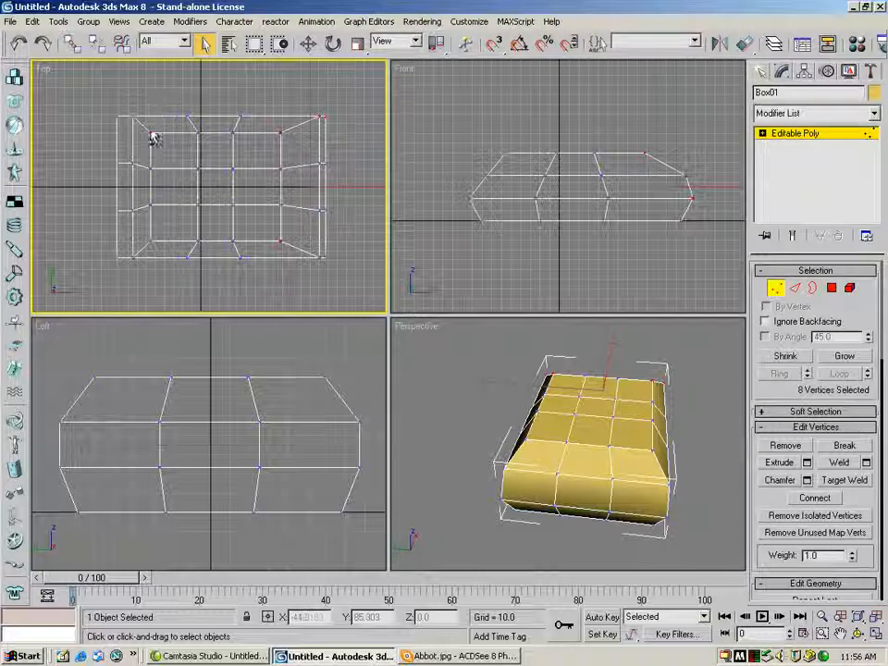
pyautogui.keyDown('ctrl'); pyautogui.moveTo(88, 230); pyautogui.dragTo(168, 280); pyautogui.keyUp('ctrl')
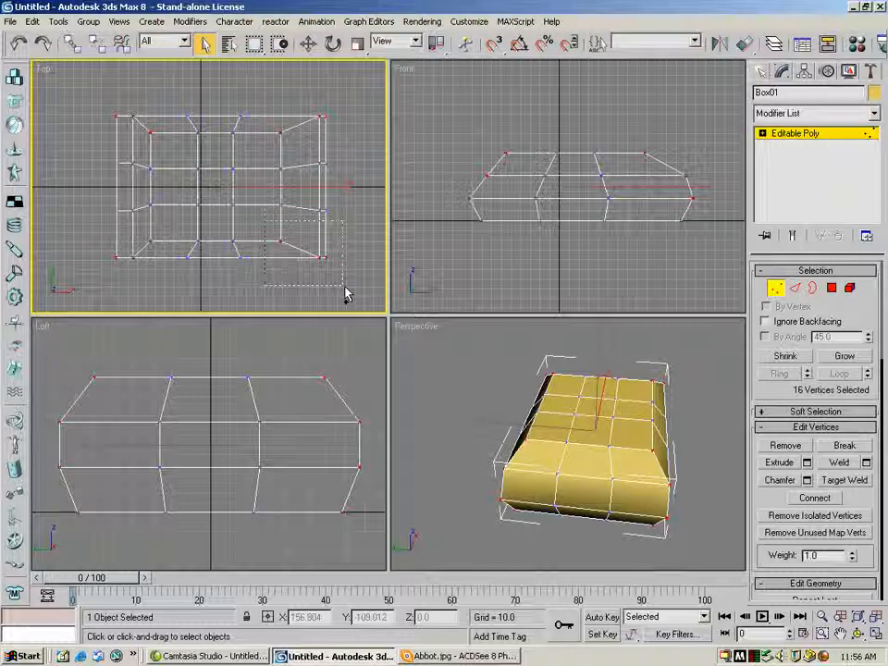
pyautogui.moveTo(344, 159); pyautogui.dragTo(345, 158)
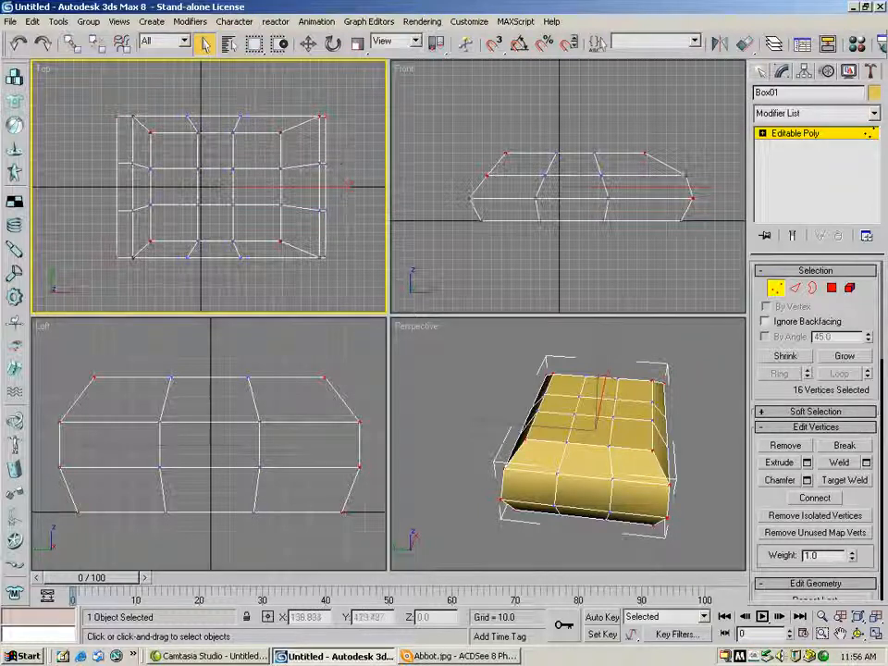
# Step: Scale the selected corner vertices uniformly inward in the Top viewport to round off the turret's outline
pyautogui.click(357, 44)
pyautogui.moveTo(232, 159); pyautogui.dragTo(234, 172)
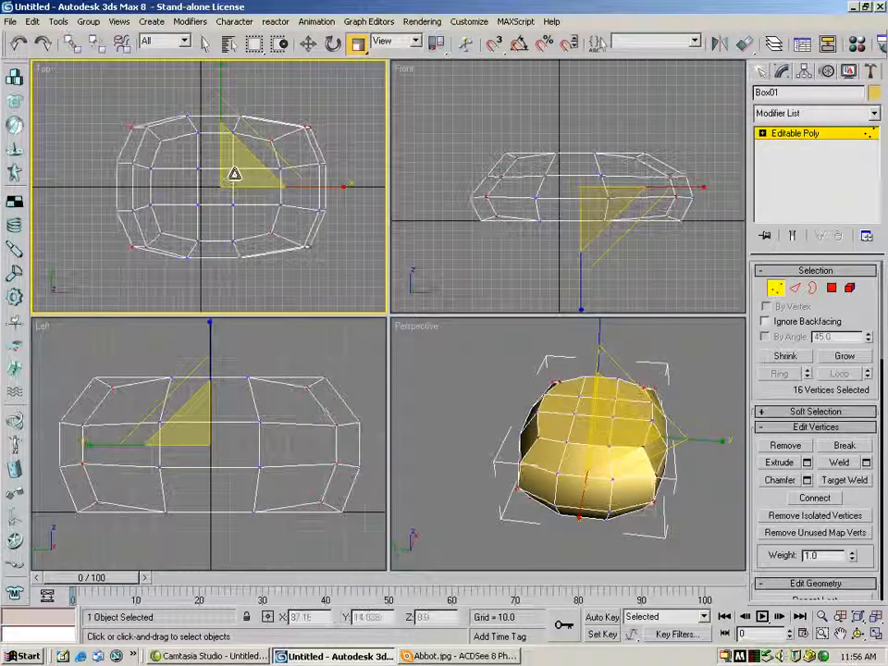
pyautogui.click(858, 634)
pyautogui.moveTo(587, 411); pyautogui.dragTo(626, 421)
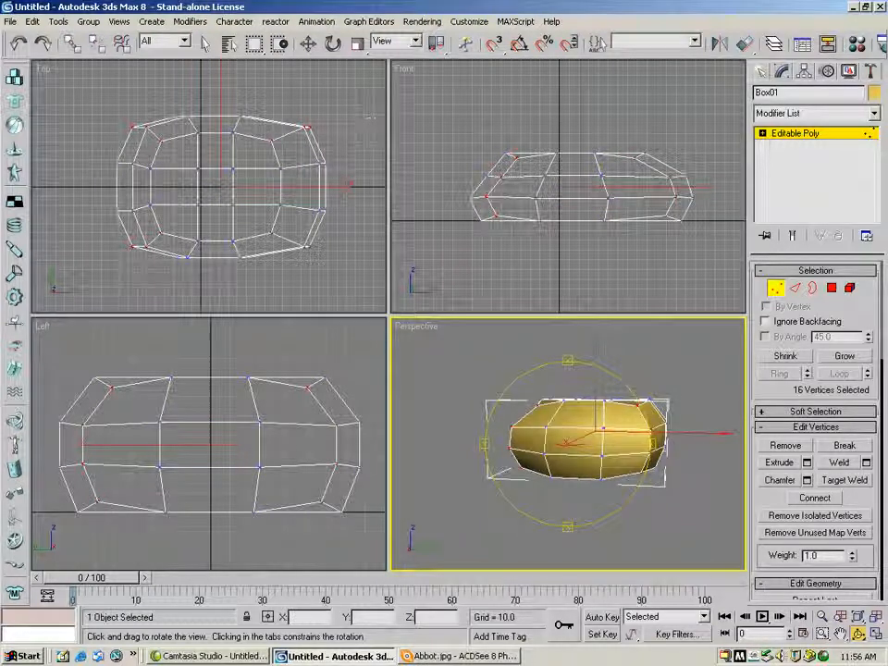
# Step: Try to raise only the top face's four inset corner vertices to Z about 69.1 in the Front viewport
pyautogui.click(308, 43)
pyautogui.click(481, 142)
pyautogui.click(472, 142)
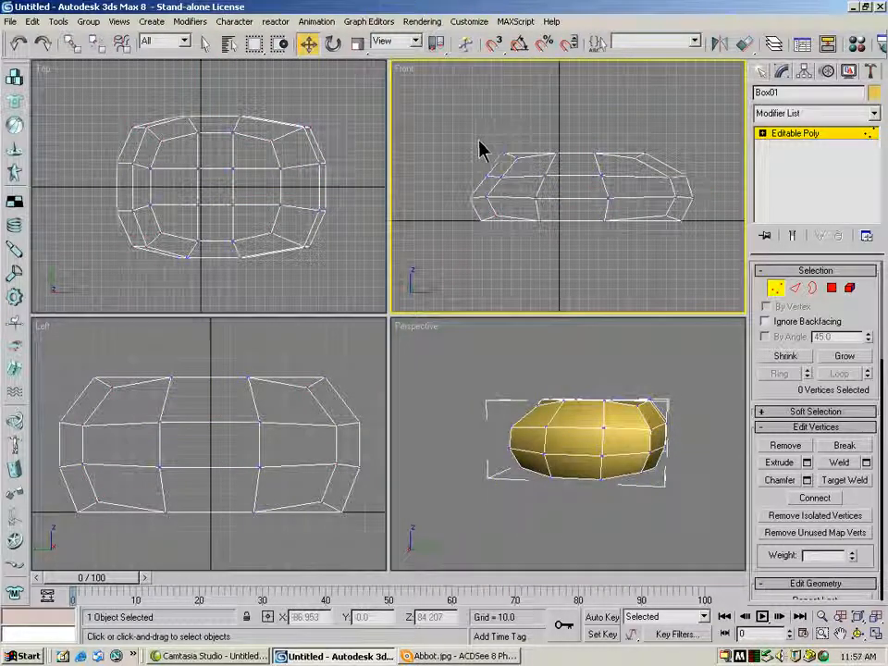
pyautogui.moveTo(652, 178); pyautogui.dragTo(628, 151)
pyautogui.keyDown('ctrl'); pyautogui.moveTo(526, 171); pyautogui.dragTo(511, 152); pyautogui.keyUp('ctrl')
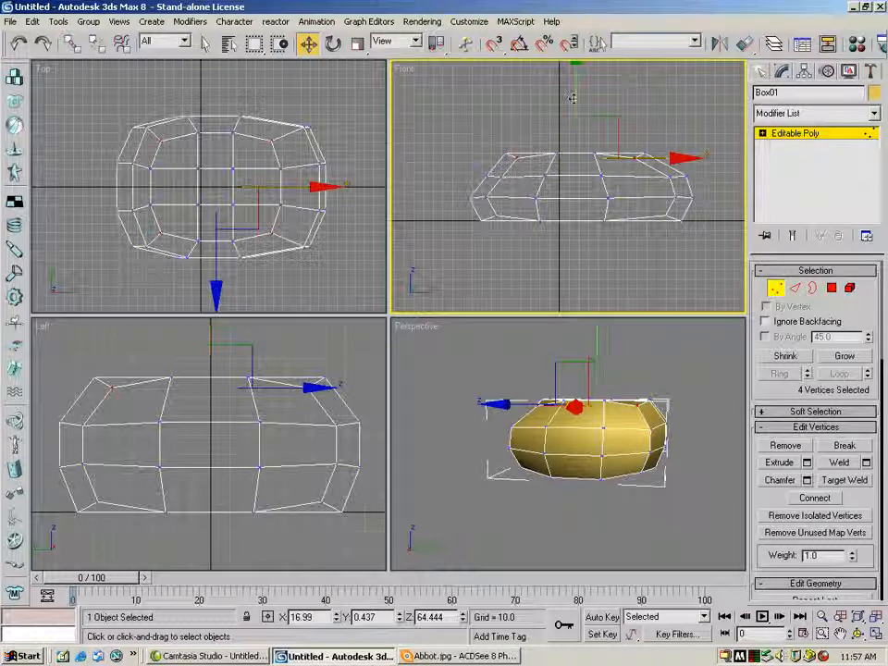
pyautogui.moveTo(573, 118); pyautogui.dragTo(572, 85)
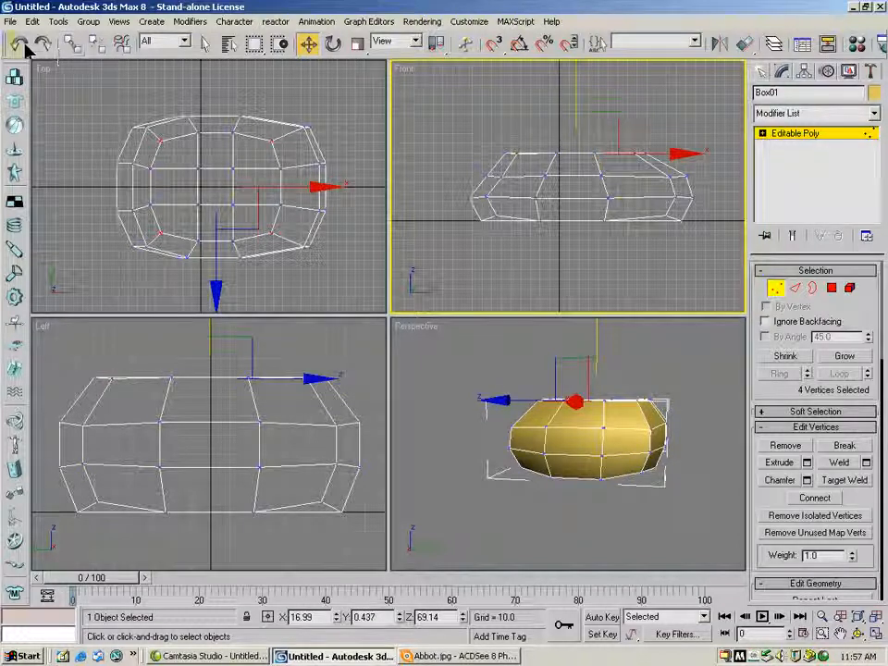
# Step: Flatten the turret's top and bottom vertex rows by scaling each row vertically in the Front viewport, to about 6% and 13%
pyautogui.moveTo(473, 127); pyautogui.dragTo(670, 172)
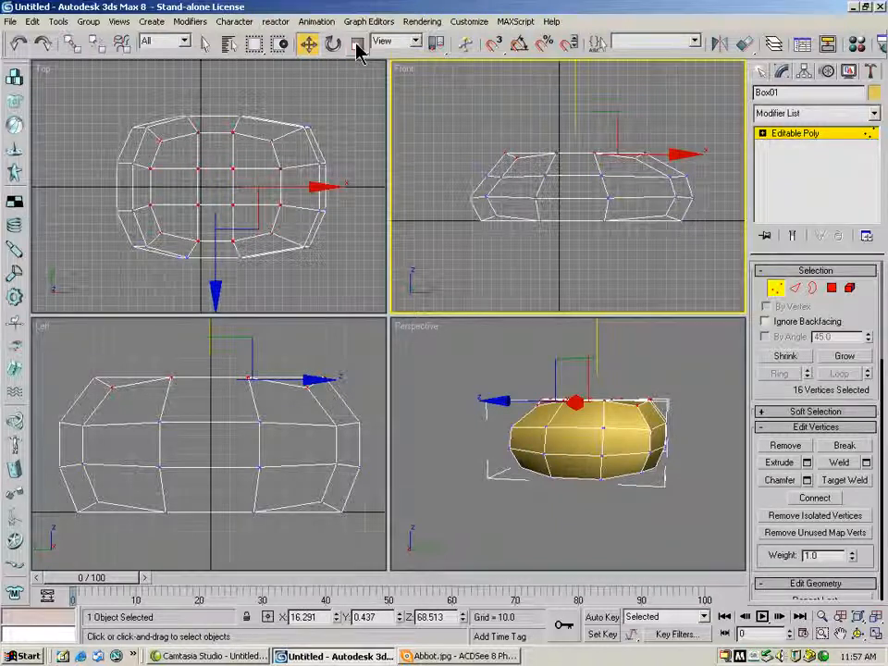
pyautogui.click(357, 46)
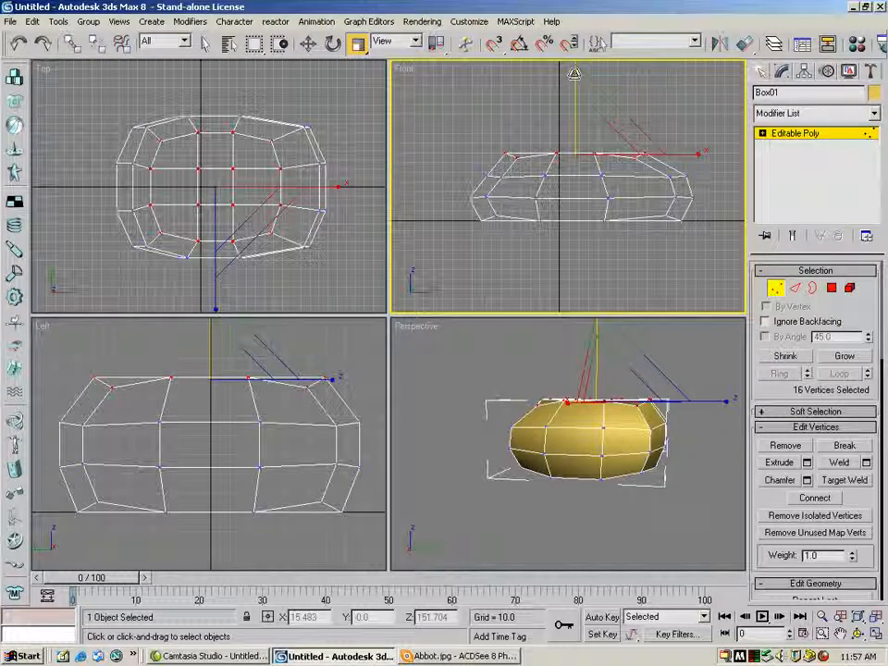
pyautogui.moveTo(574, 72); pyautogui.dragTo(589, 438)
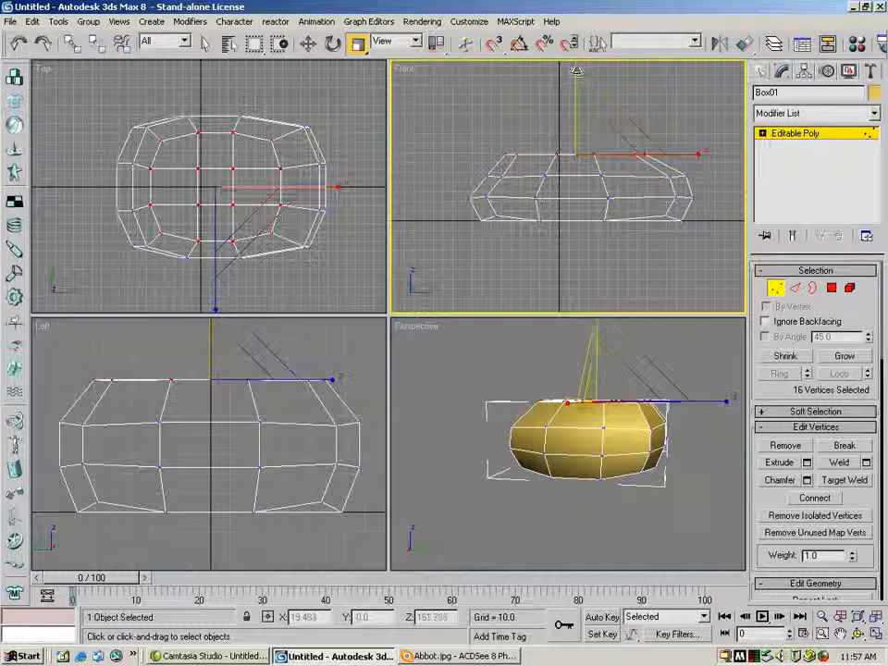
pyautogui.moveTo(588, 491); pyautogui.dragTo(590, 495)
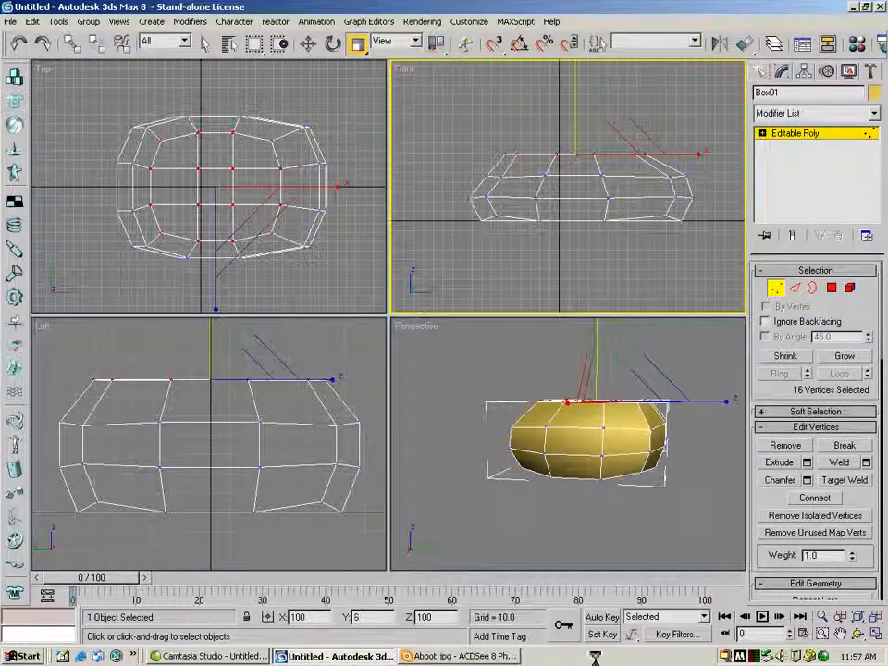
pyautogui.click(488, 234)
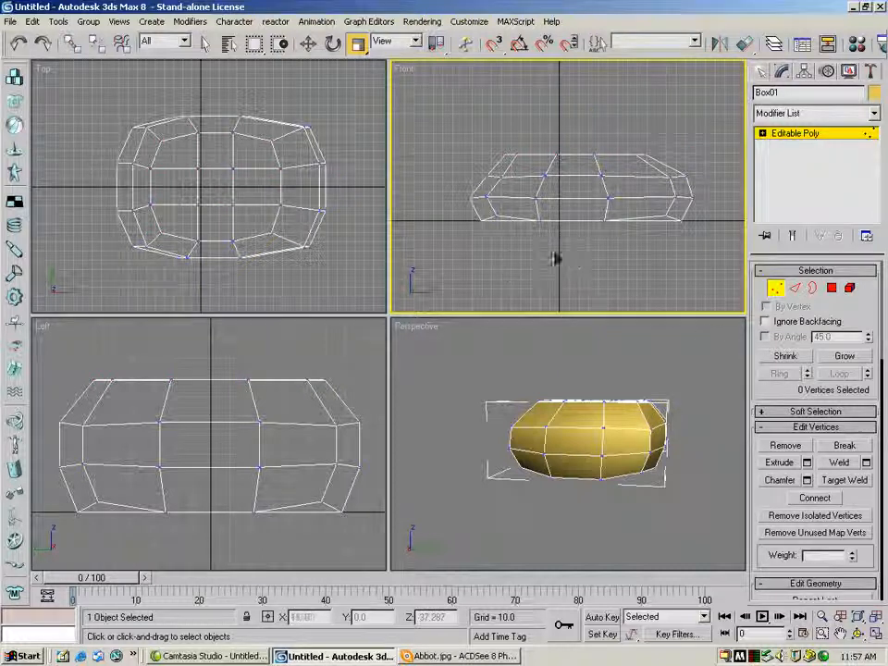
pyautogui.moveTo(751, 239); pyautogui.dragTo(739, 212)
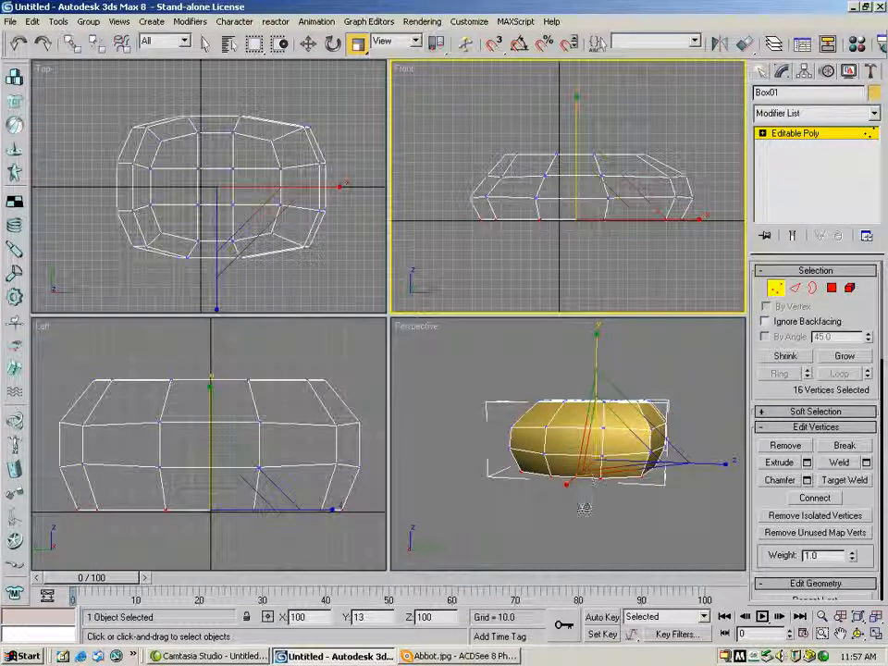
pyautogui.click(563, 303)
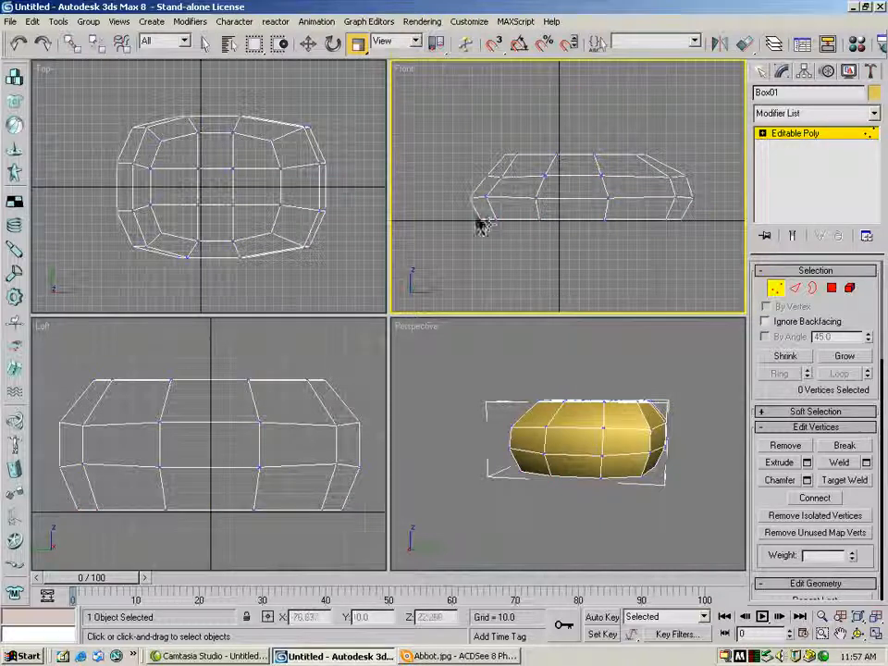
# Step: Level the two middle vertex rows by selecting each row's 12 vertices and scaling them vertically in the Front viewport
pyautogui.moveTo(593, 219); pyautogui.dragTo(700, 198)
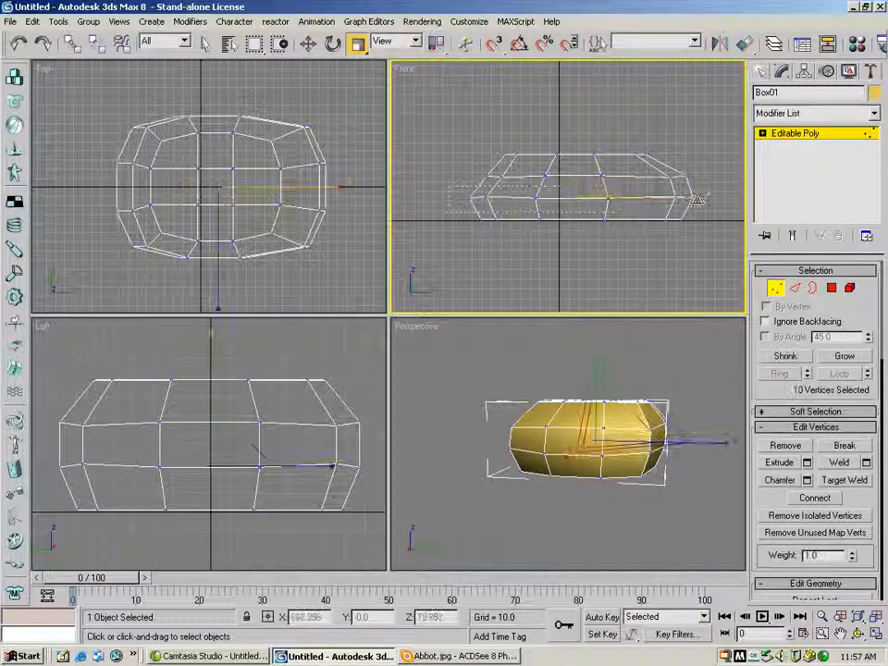
pyautogui.click(486, 211)
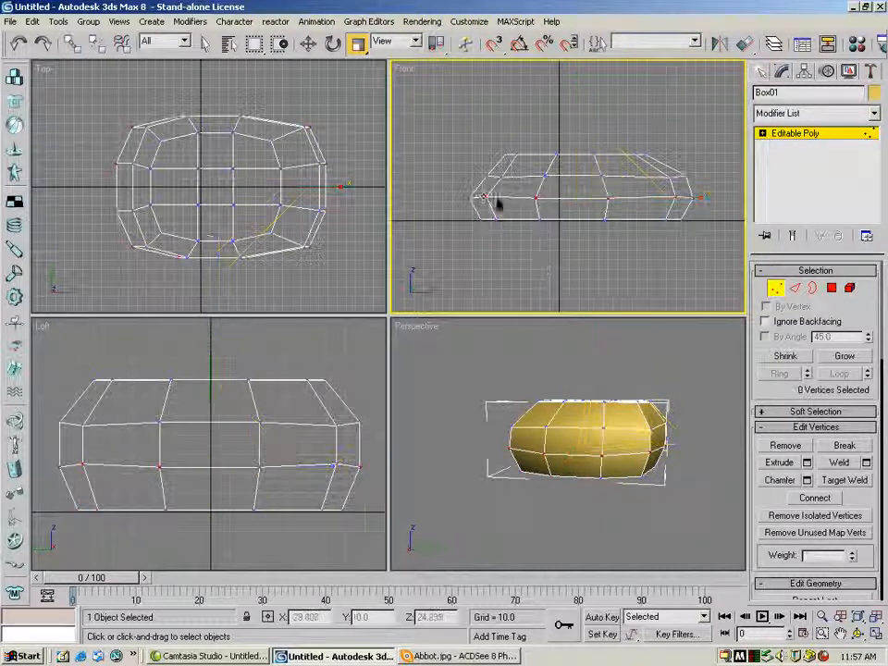
pyautogui.moveTo(710, 190); pyautogui.dragTo(514, 214)
pyautogui.moveTo(431, 222); pyautogui.dragTo(425, 218)
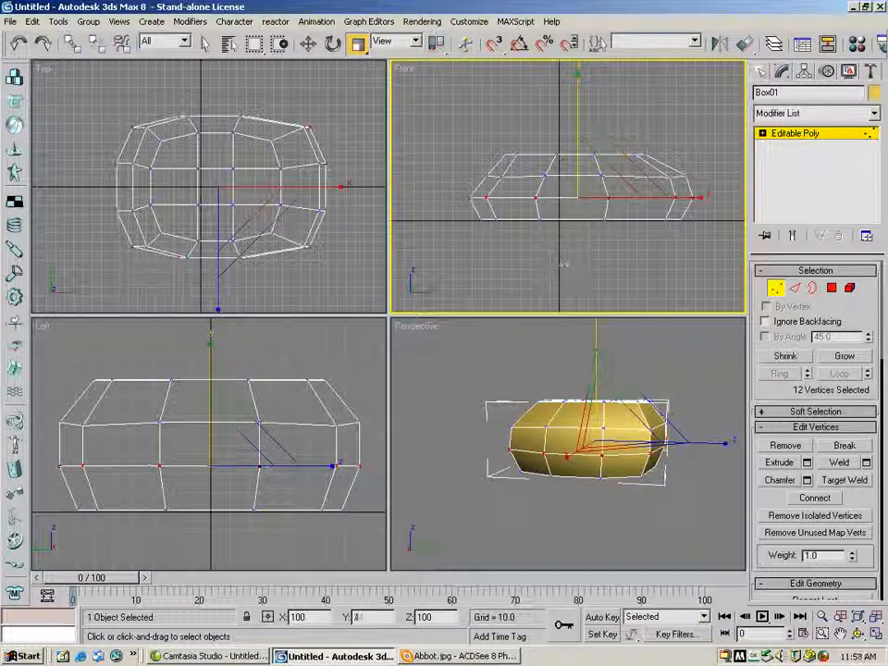
pyautogui.moveTo(564, 126); pyautogui.dragTo(559, 126)
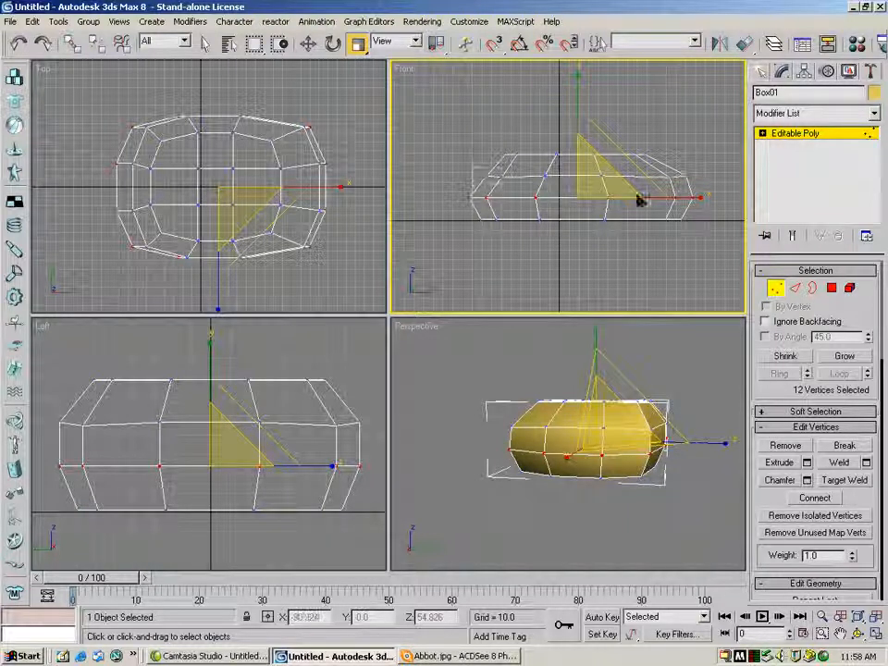
pyautogui.moveTo(712, 188); pyautogui.dragTo(714, 188)
pyautogui.moveTo(580, 74); pyautogui.dragTo(581, 78)
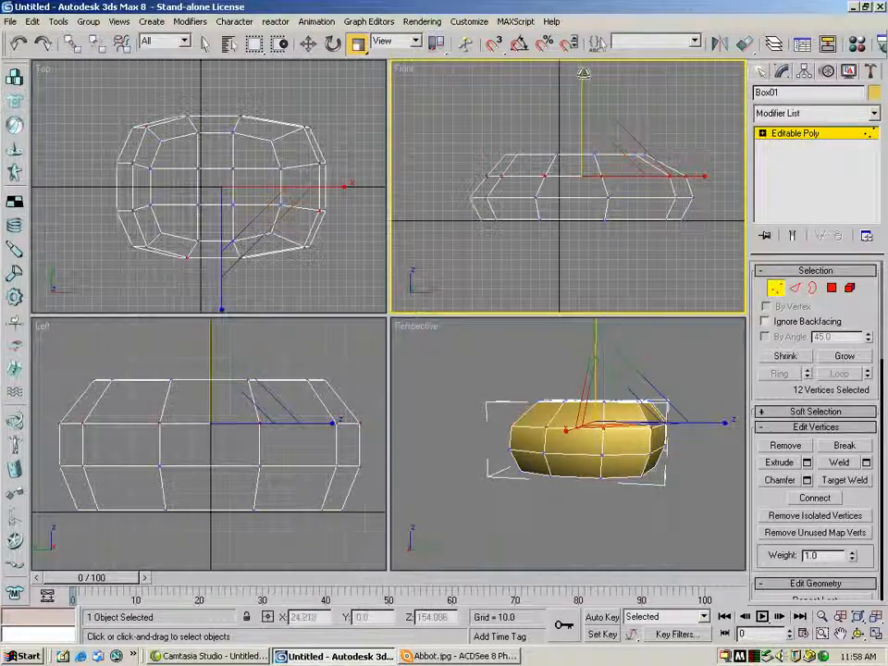
pyautogui.click(729, 191)
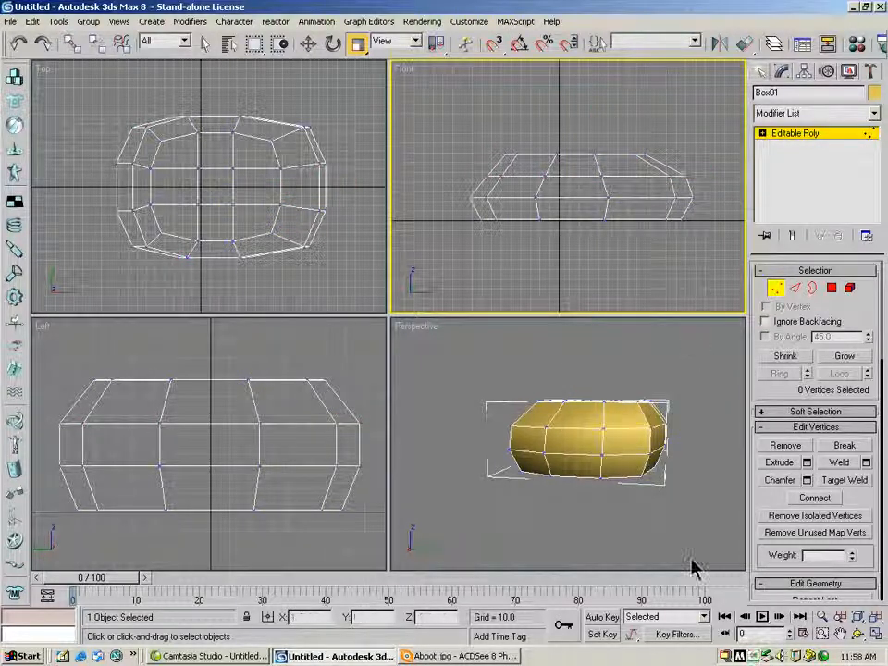
# Step: Consult the Abbot.jpg reference and select the eight outer side vertices of the column just left of center in the Top viewport
pyautogui.hotkey('ctrl', 'r')
pyautogui.moveTo(566, 407); pyautogui.dragTo(595, 453)
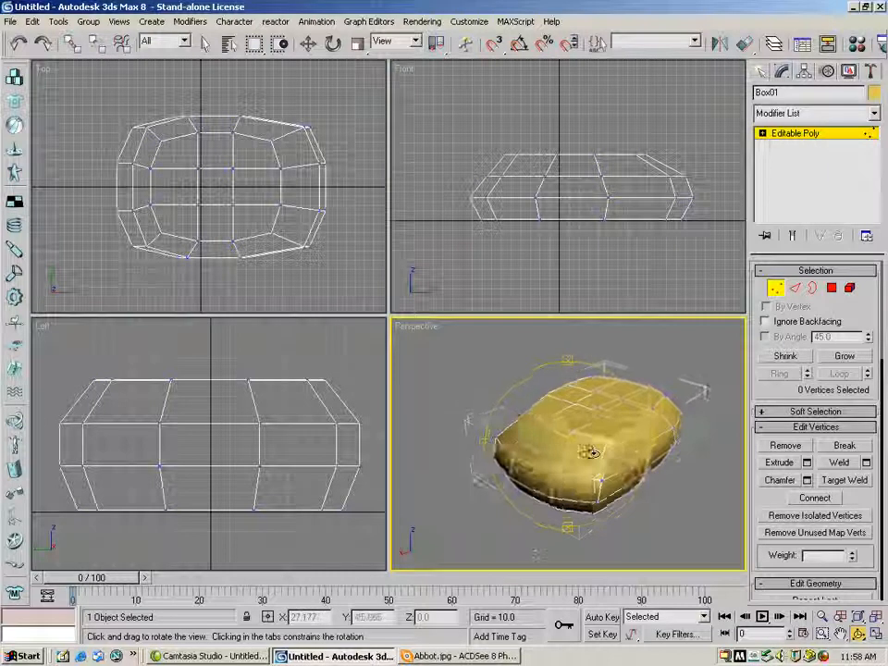
pyautogui.click(458, 656)
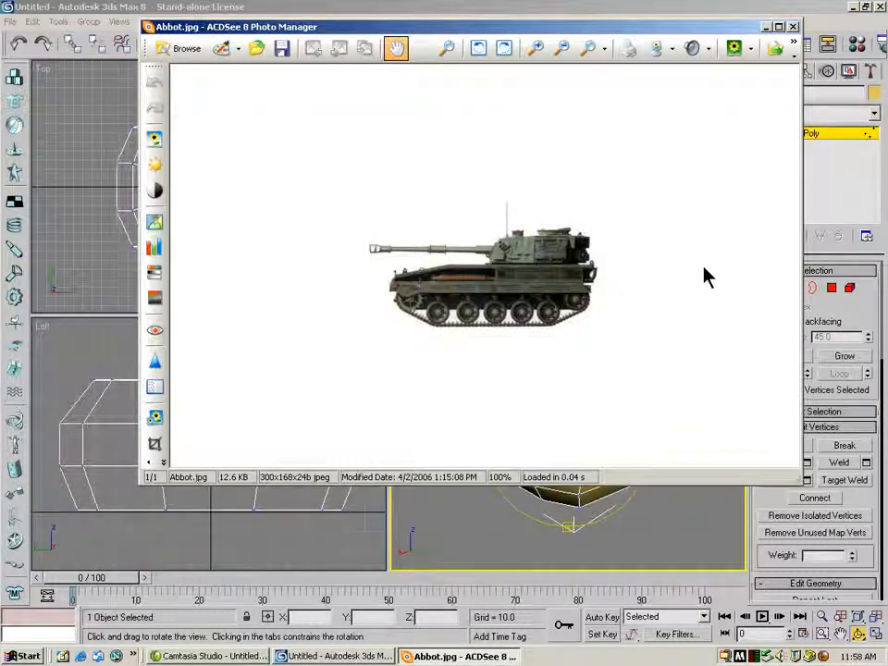
pyautogui.click(767, 27)
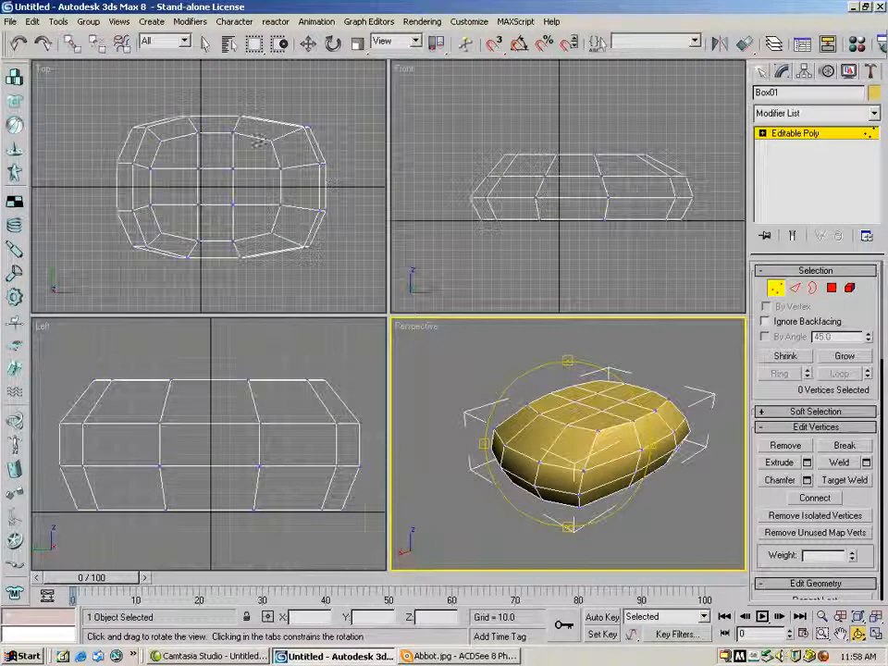
pyautogui.click(307, 44)
pyautogui.moveTo(171, 96); pyautogui.dragTo(215, 150)
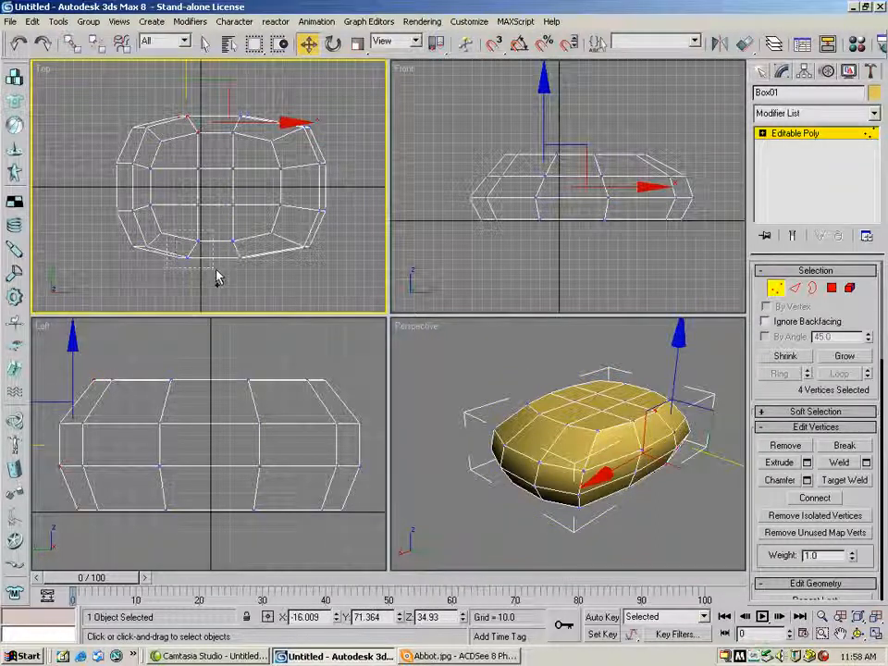
pyautogui.keyDown('ctrl'); pyautogui.moveTo(210, 271); pyautogui.dragTo(214, 274); pyautogui.keyUp('ctrl')
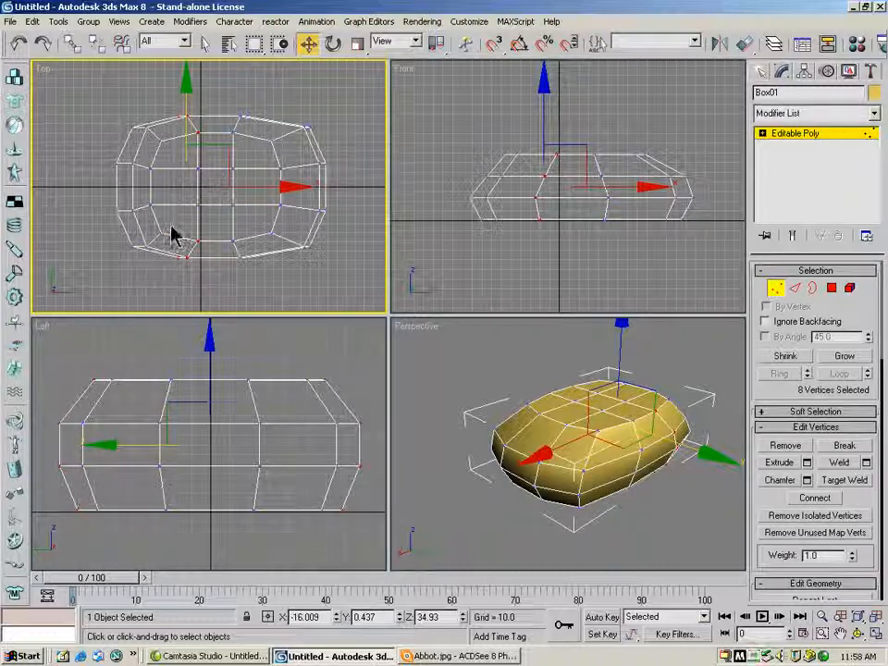
pyautogui.moveTo(168, 226); pyautogui.dragTo(212, 283)
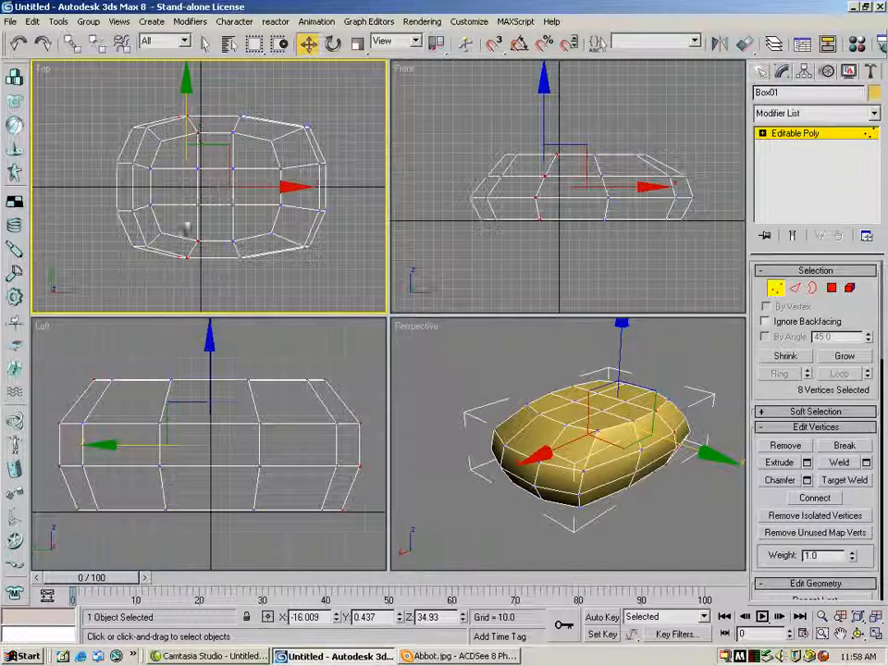
# Step: Scale the eight selected side vertices outward along Y in the Top viewport and inspect the widened turret from several angles
pyautogui.click(358, 45)
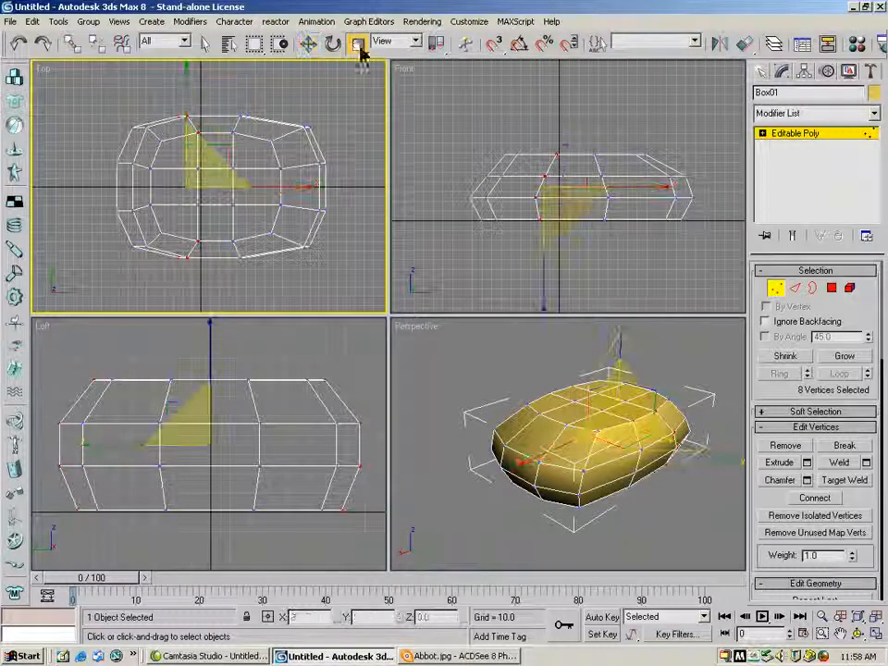
pyautogui.moveTo(185, 87); pyautogui.dragTo(186, 81)
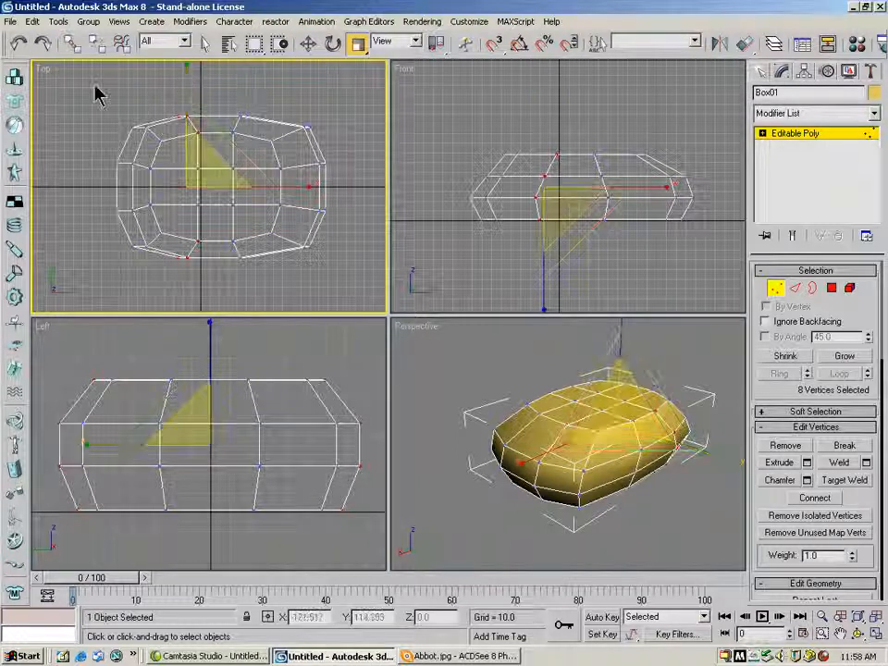
pyautogui.moveTo(185, 83)
pyautogui.mouseDown()
pyautogui.moveTo(186, 67)
pyautogui.moveTo(185, 81)
pyautogui.mouseUp()
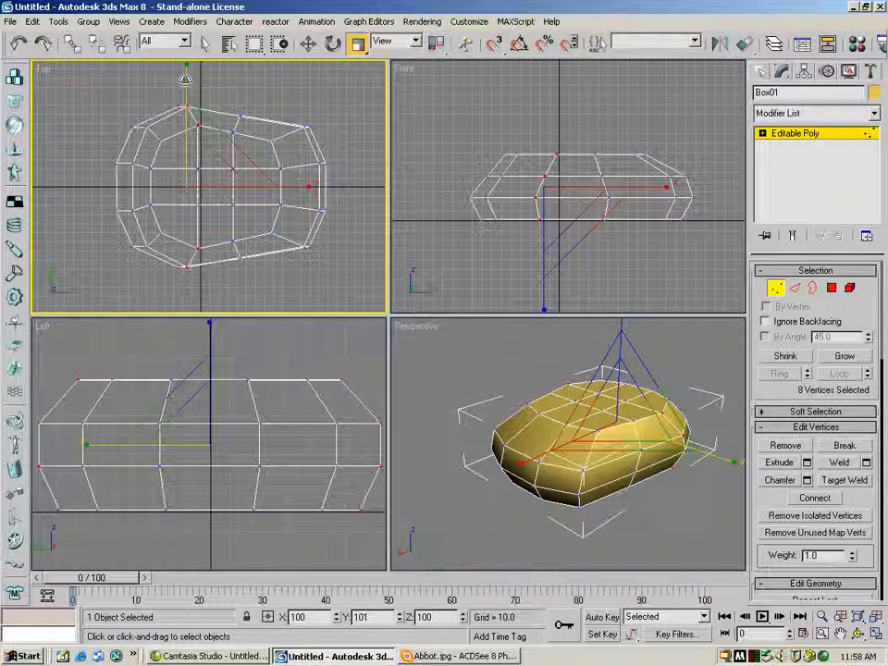
pyautogui.click(858, 635)
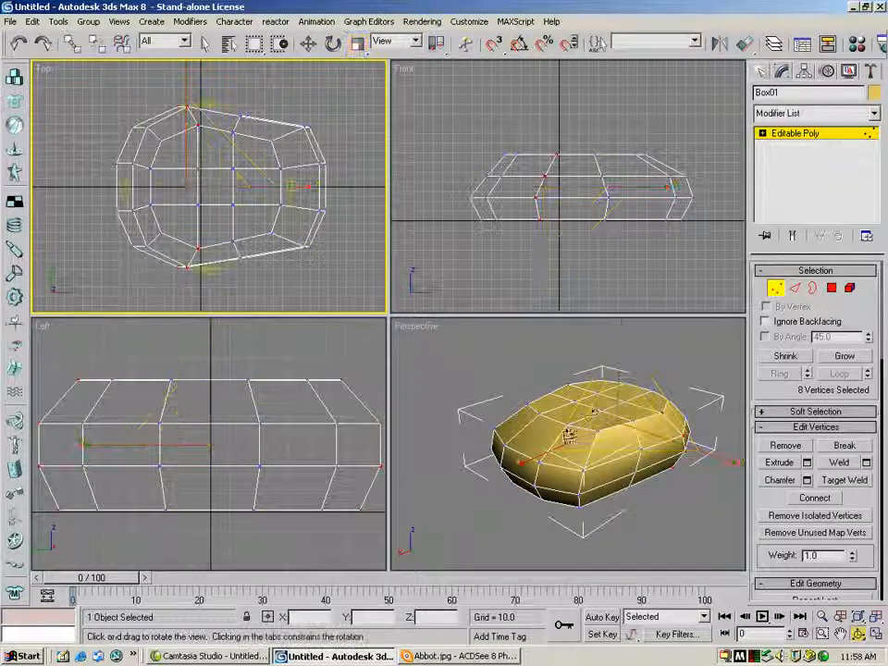
pyautogui.moveTo(598, 413)
pyautogui.mouseDown()
pyautogui.moveTo(586, 385)
pyautogui.moveTo(574, 398)
pyautogui.moveTo(611, 430)
pyautogui.mouseUp()
pyautogui.moveTo(742, 431); pyautogui.dragTo(579, 444)
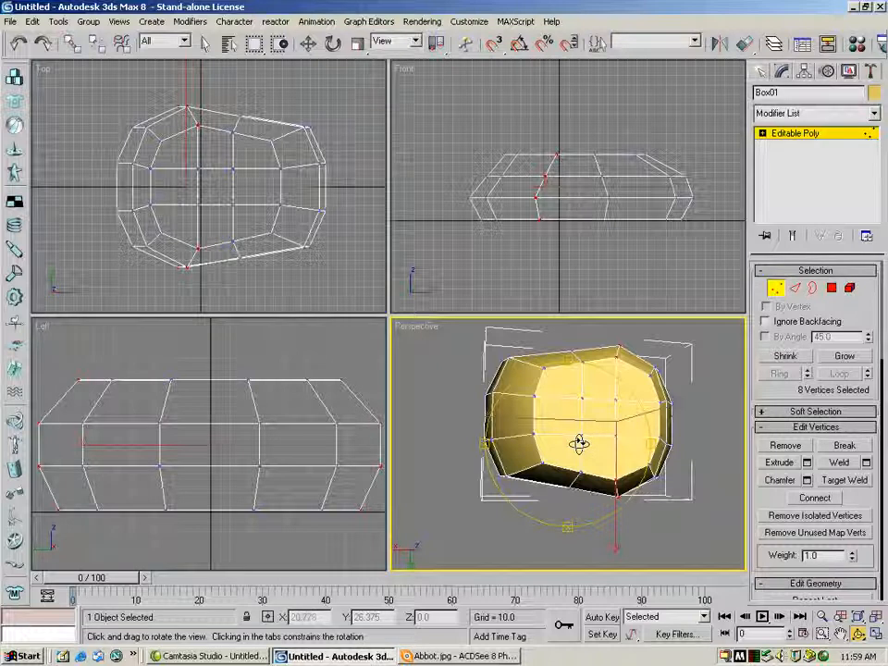
# Step: Undo the previous widening and scale the eight outer side vertices of the column right of center to 122% along Y in the Top viewport
pyautogui.click(18, 43)
pyautogui.click(18, 43)
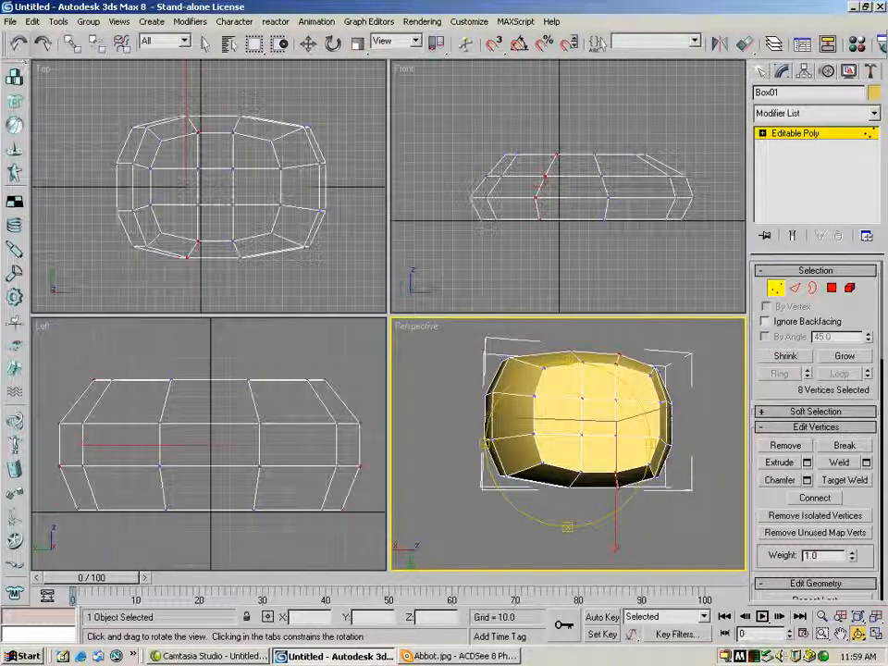
pyautogui.click(208, 45)
pyautogui.moveTo(218, 91); pyautogui.dragTo(264, 152)
pyautogui.keyDown('ctrl'); pyautogui.moveTo(224, 226); pyautogui.dragTo(256, 274); pyautogui.keyUp('ctrl')
pyautogui.click(357, 43)
pyautogui.moveTo(241, 92); pyautogui.dragTo(240, 71)
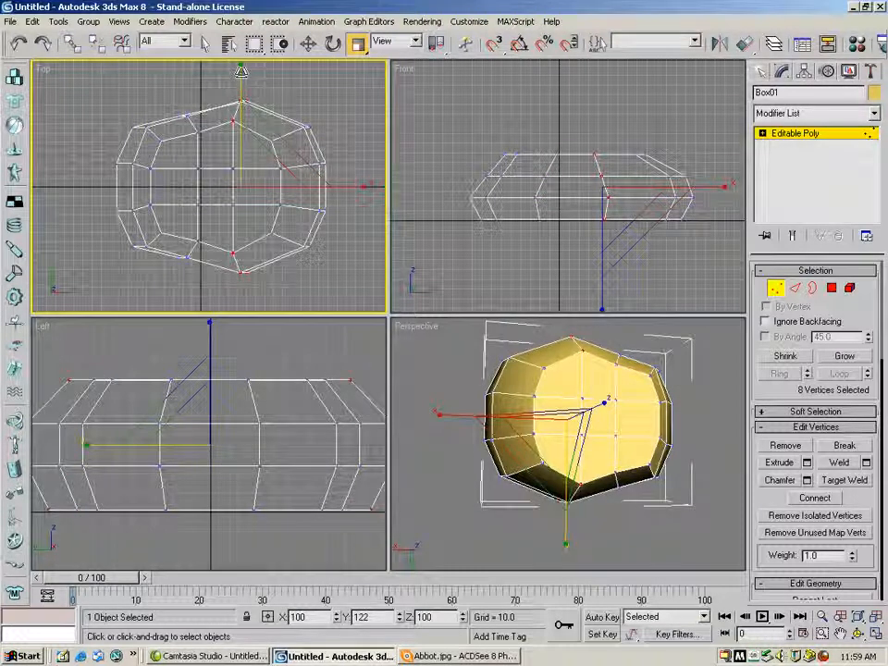
pyautogui.click(375, 130)
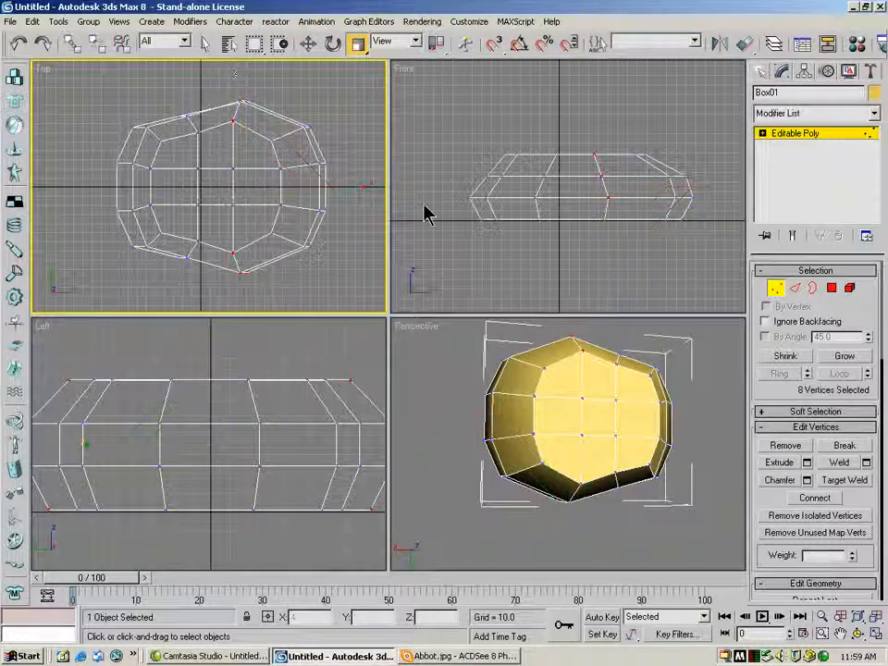
pyautogui.hotkey('alt', 'w')
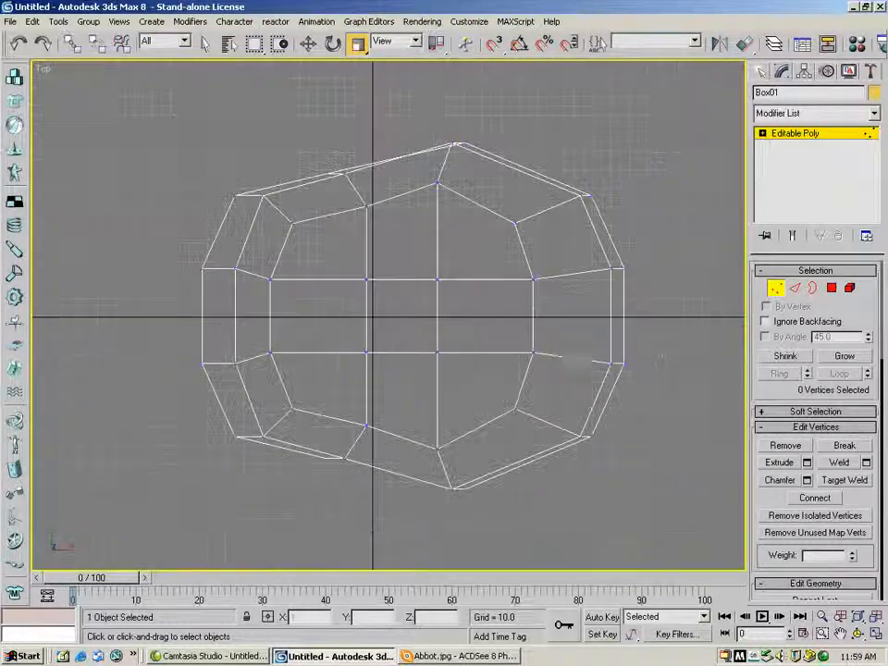
pyautogui.hotkey('alt', 'w')
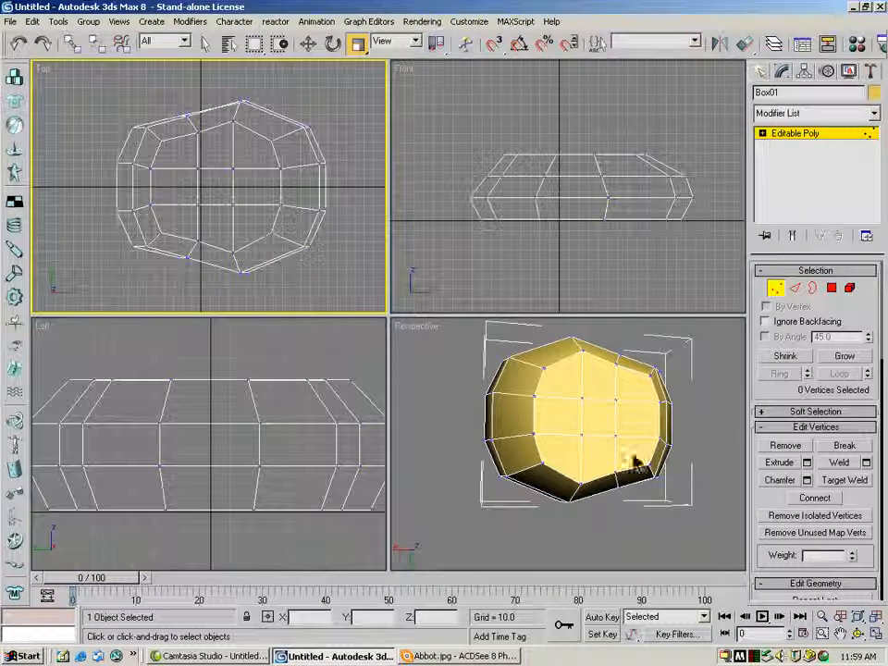
# Step: Try raising the eight top vertices of the two middle columns together in the Front viewport, to Z about 76.4
pyautogui.click(859, 636)
pyautogui.moveTo(597, 422)
pyautogui.mouseDown()
pyautogui.moveTo(588, 507)
pyautogui.moveTo(551, 446)
pyautogui.moveTo(592, 421)
pyautogui.moveTo(555, 407)
pyautogui.moveTo(505, 420)
pyautogui.moveTo(583, 432)
pyautogui.mouseUp()
pyautogui.click(309, 42)
pyautogui.click(554, 153)
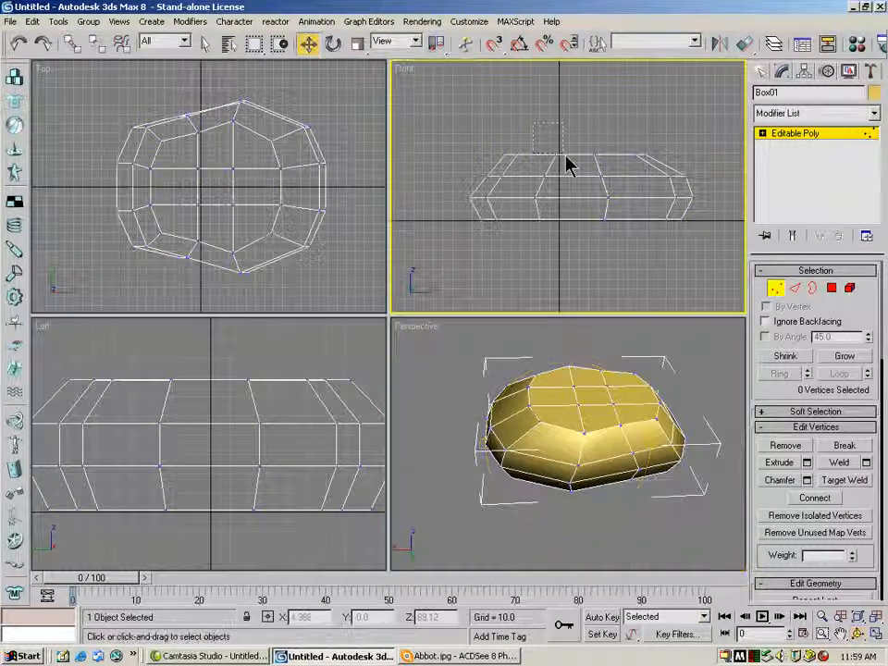
pyautogui.moveTo(599, 178); pyautogui.dragTo(585, 143)
pyautogui.moveTo(575, 94); pyautogui.dragTo(544, 109)
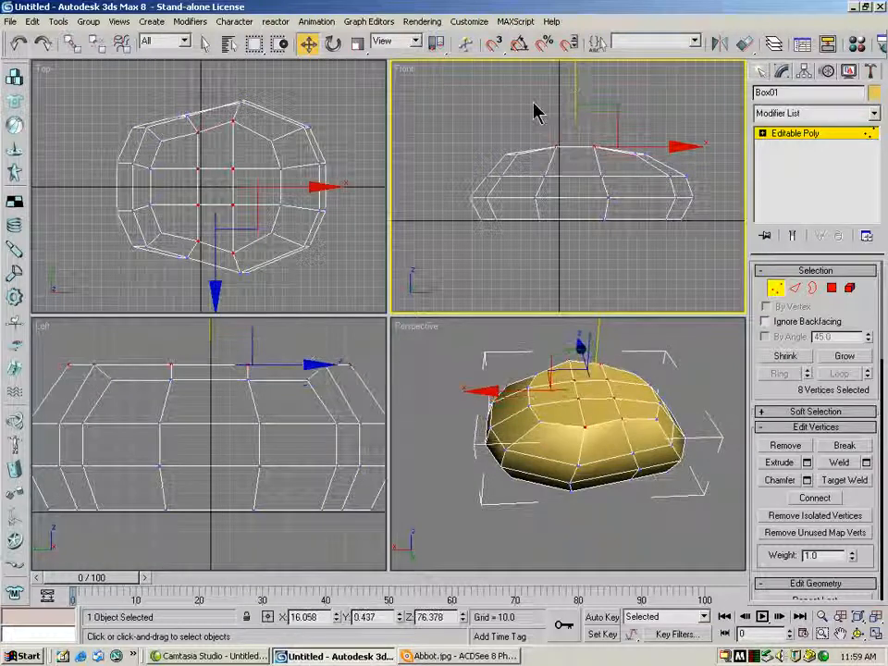
# Step: Try raising the four top vertices of the column left of center further, and undo both vertex raises
pyautogui.moveTo(541, 155); pyautogui.dragTo(569, 161)
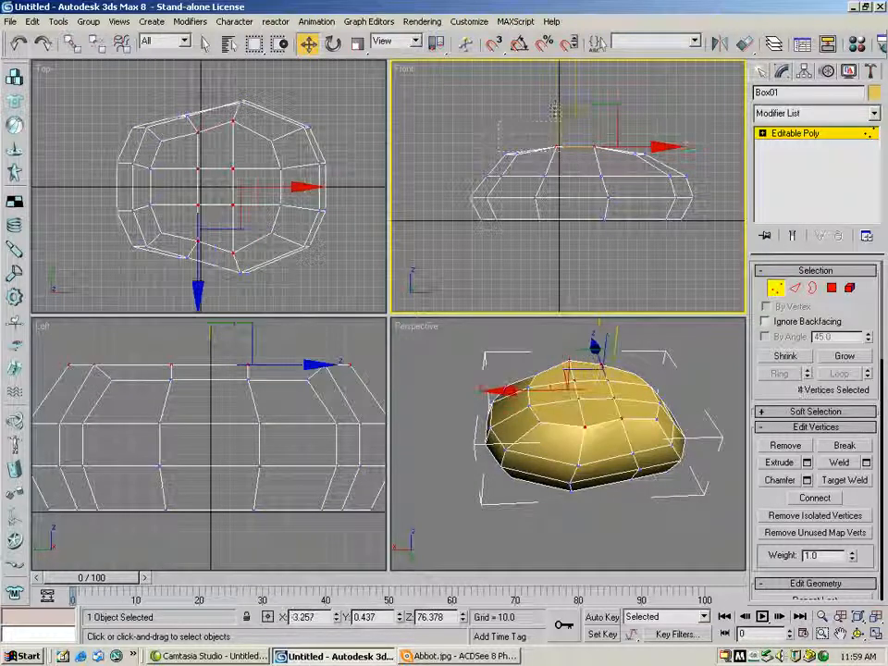
pyautogui.moveTo(557, 97); pyautogui.dragTo(556, 89)
pyautogui.hotkey('ctrl', 'r')
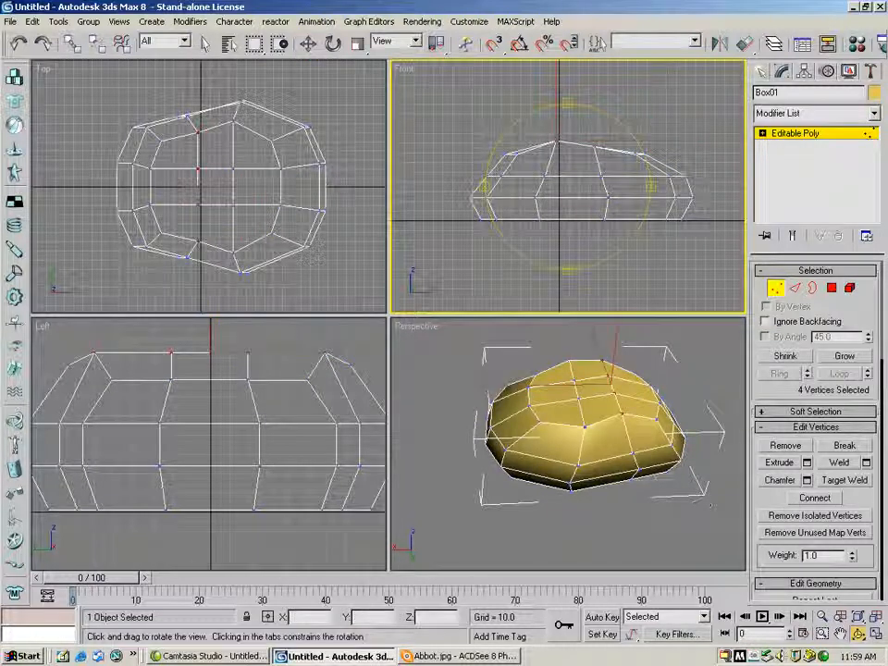
pyautogui.moveTo(550, 422); pyautogui.dragTo(606, 424)
pyautogui.click(17, 43)
pyautogui.click(18, 42)
pyautogui.click(18, 42)
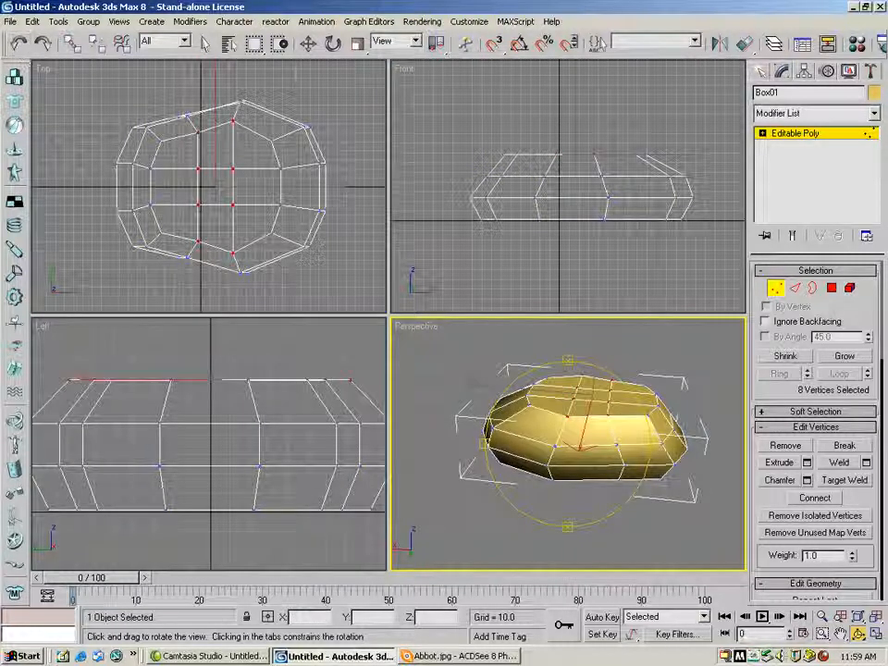
# Step: Raise the four top vertices of the column right of center to Z about 81.9 in the Front viewport
pyautogui.click(308, 43)
pyautogui.rightClick(586, 123)
pyautogui.moveTo(611, 96); pyautogui.dragTo(614, 170)
pyautogui.moveTo(594, 96); pyautogui.dragTo(589, 81)
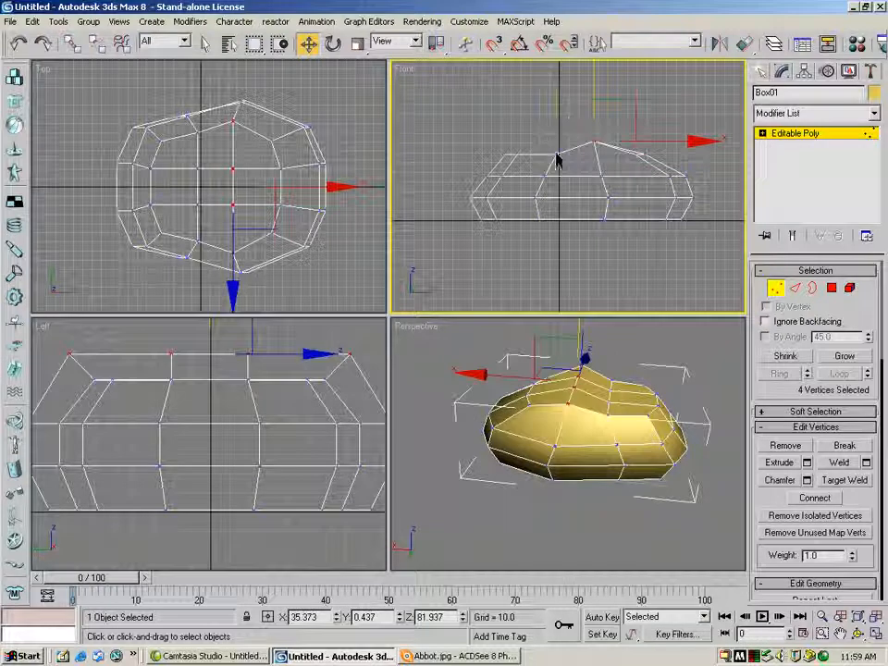
# Step: Raise the four top vertices of the column left of center to Z about 76.4 and inspect the turret from several angles
pyautogui.moveTo(539, 169); pyautogui.dragTo(566, 140)
pyautogui.moveTo(557, 96); pyautogui.dragTo(556, 87)
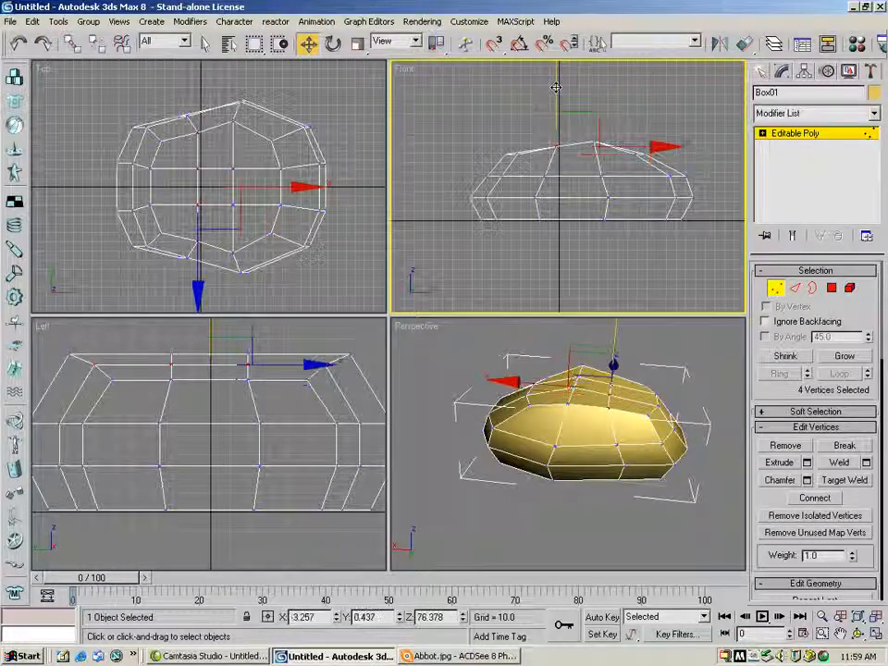
pyautogui.click(505, 114)
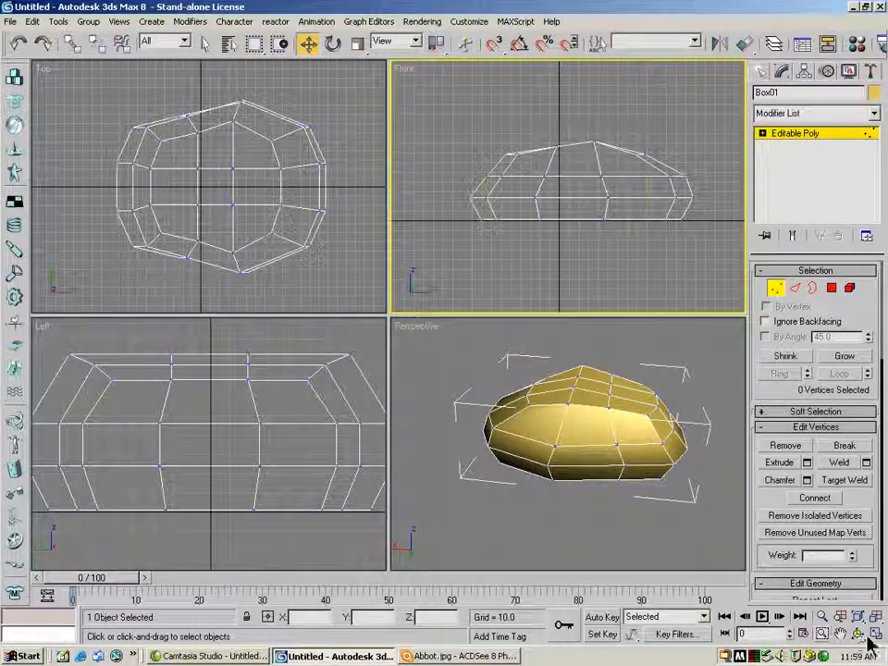
pyautogui.hotkey('ctrl', 'r')
pyautogui.moveTo(637, 397); pyautogui.dragTo(635, 441)
pyautogui.moveTo(482, 449); pyautogui.dragTo(546, 444)
pyautogui.moveTo(551, 448)
pyautogui.mouseDown()
pyautogui.moveTo(528, 434)
pyautogui.moveTo(546, 444)
pyautogui.moveTo(569, 435)
pyautogui.mouseUp()
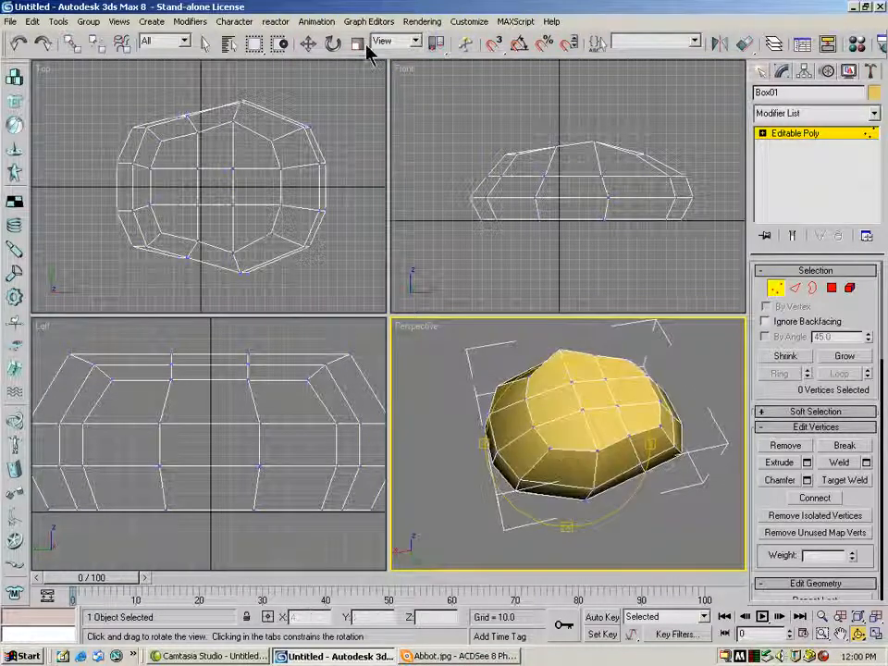